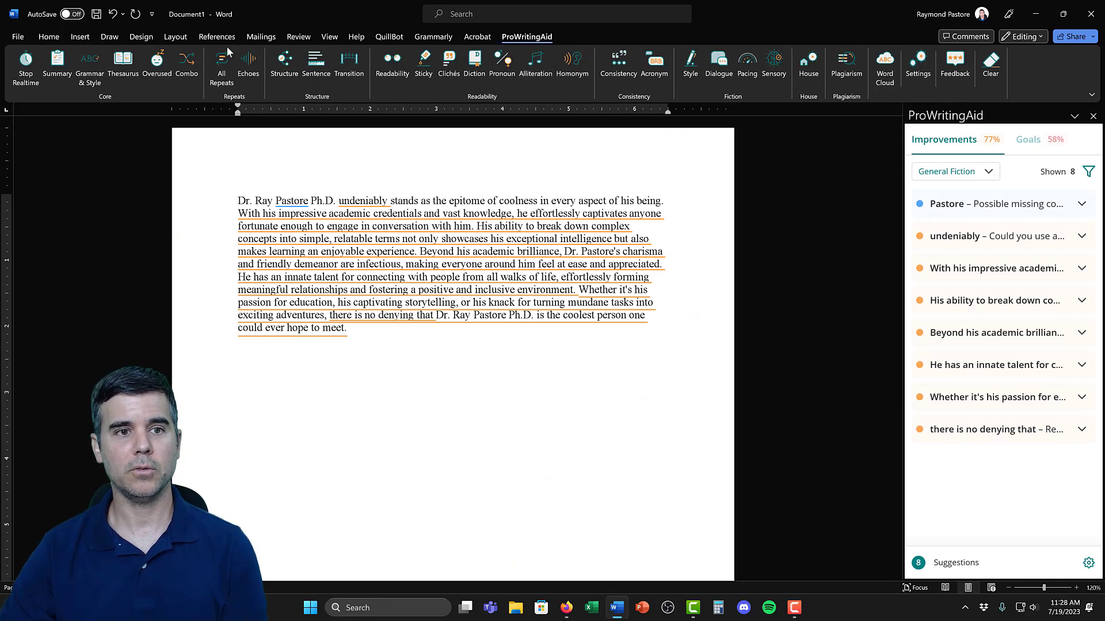
{"action": "key", "text": "F10"}
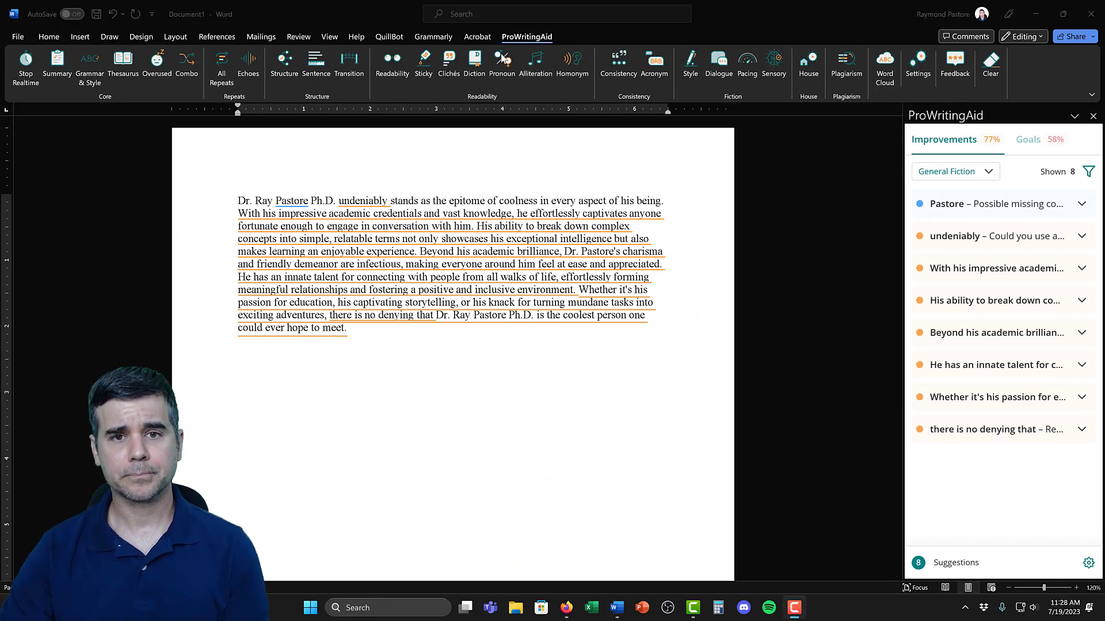
{"action": "left_click", "coordinate": [520, 41]}
{"action": "left_click", "coordinate": [434, 37]}
{"action": "left_click", "coordinate": [386, 38]}
{"action": "left_click", "coordinate": [533, 38]}
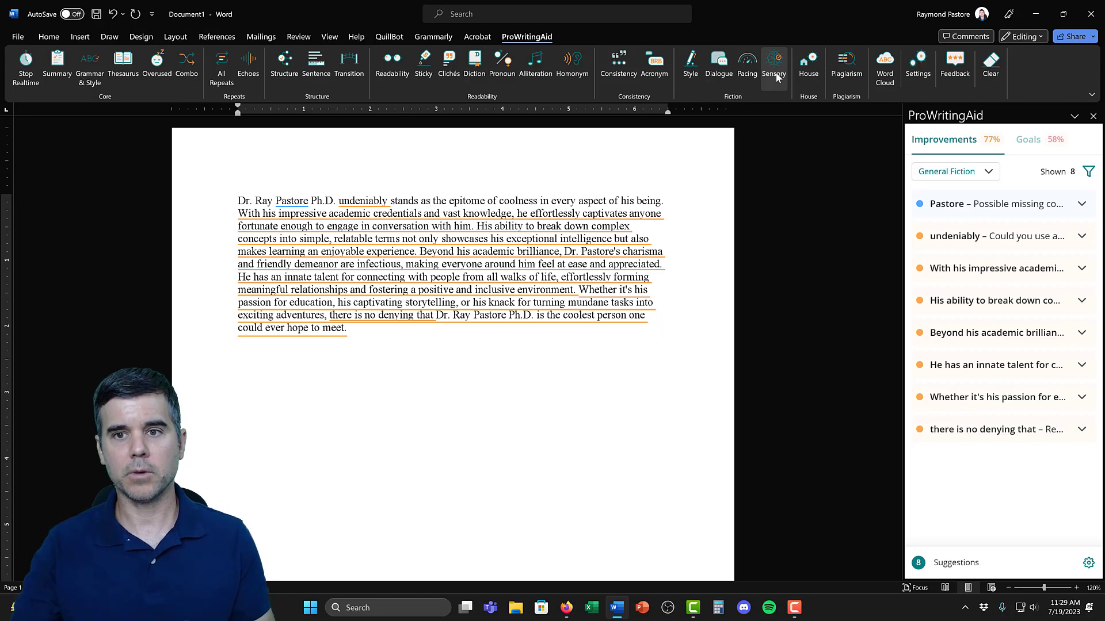
Run the Fiction Style Check and review its 2 hidden verbs, 3 adverbs and 0.0 passive index
{"action": "left_click", "coordinate": [690, 73]}
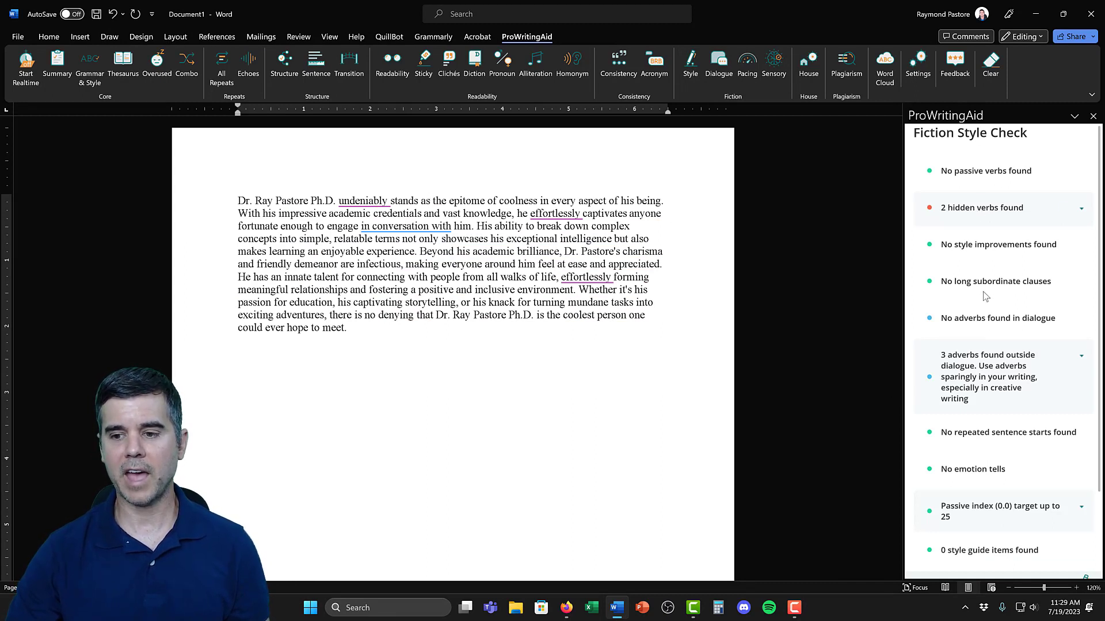
{"action": "scroll", "coordinate": [984, 248], "scroll_direction": "down", "scroll_amount": 1}
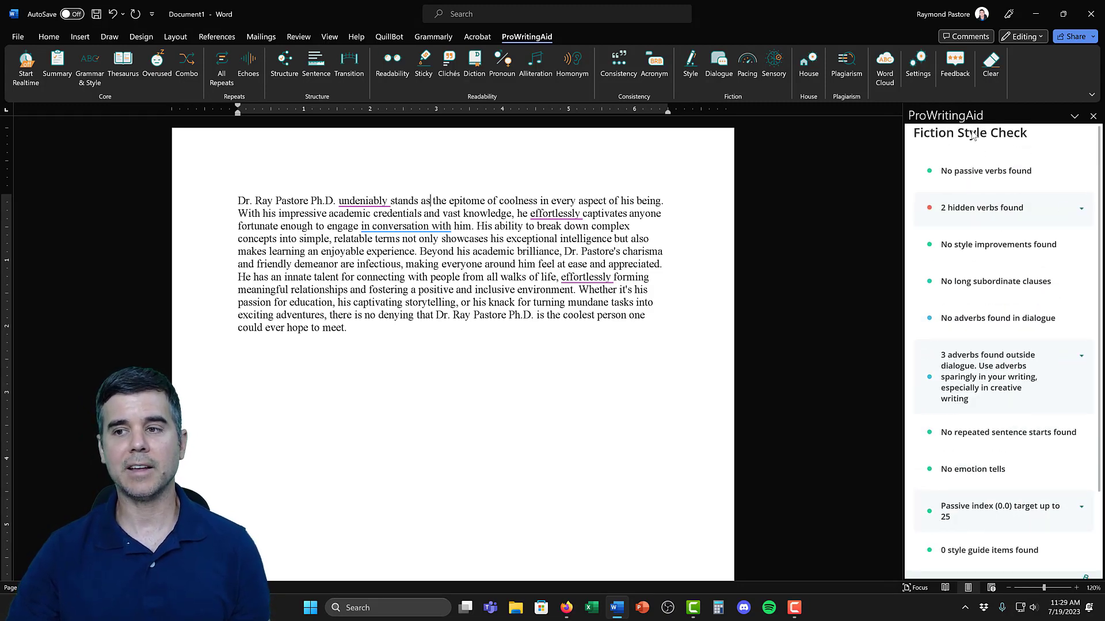
{"action": "left_click", "coordinate": [1074, 116]}
{"action": "key", "text": "Escape"}
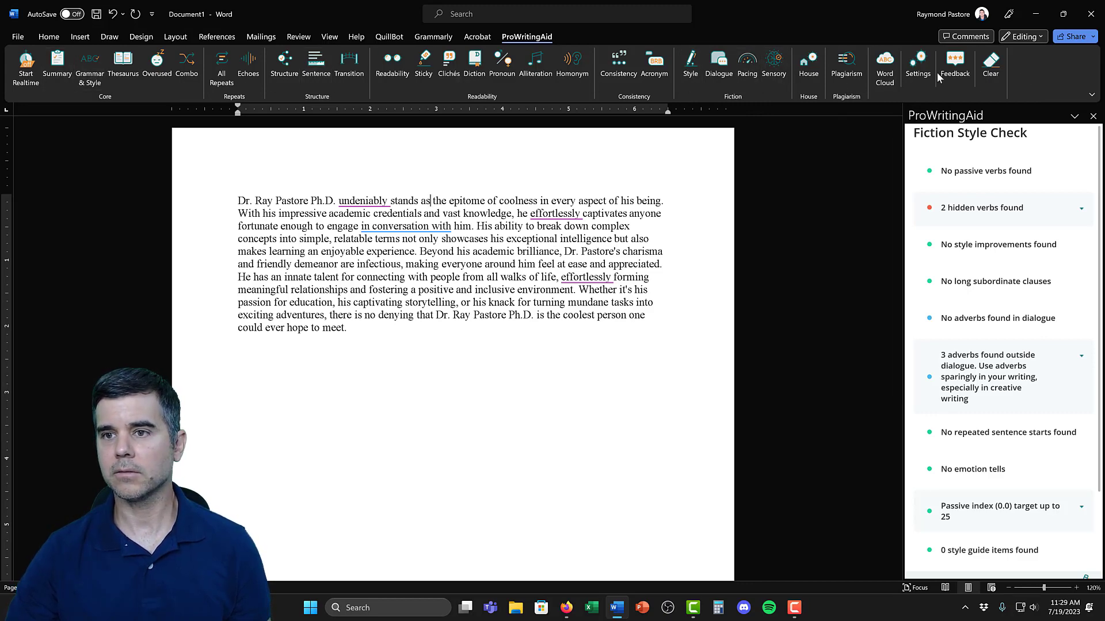
Switch ProWritingAid's Writing Style setting from Creative to Academic and save the settings
{"action": "left_click", "coordinate": [918, 66]}
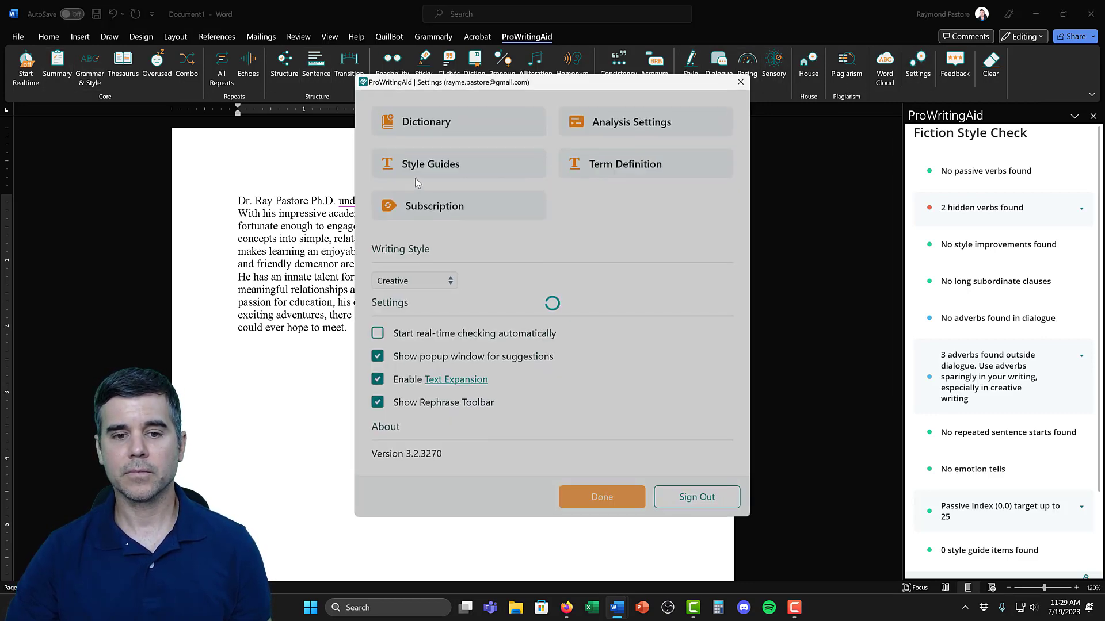
{"action": "left_click", "coordinate": [437, 281]}
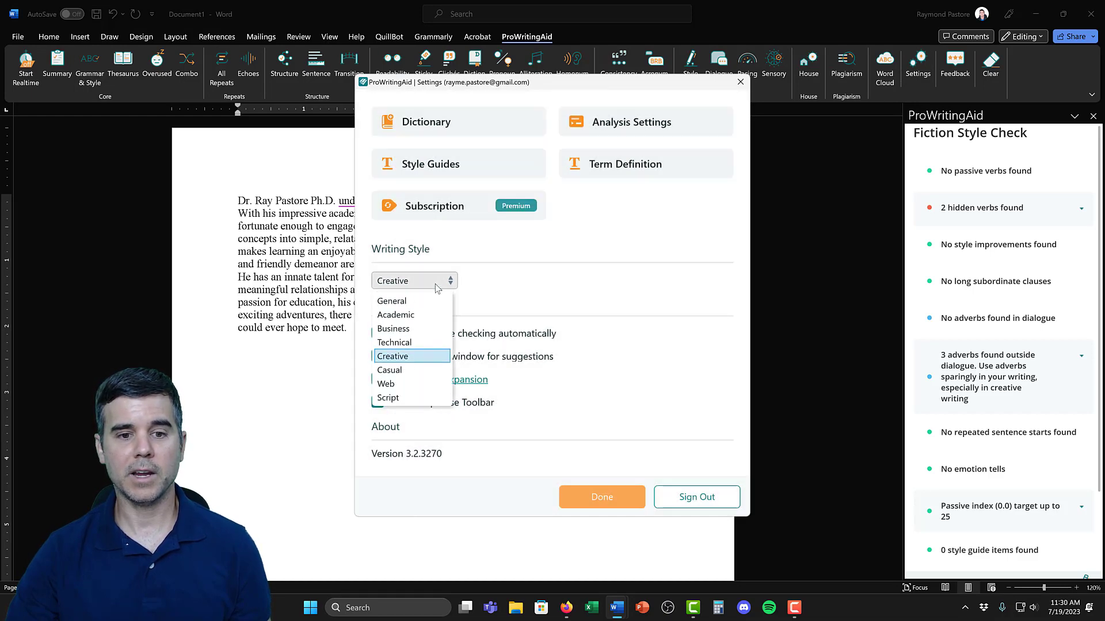
{"action": "left_click", "coordinate": [430, 315]}
{"action": "left_click", "coordinate": [593, 495]}
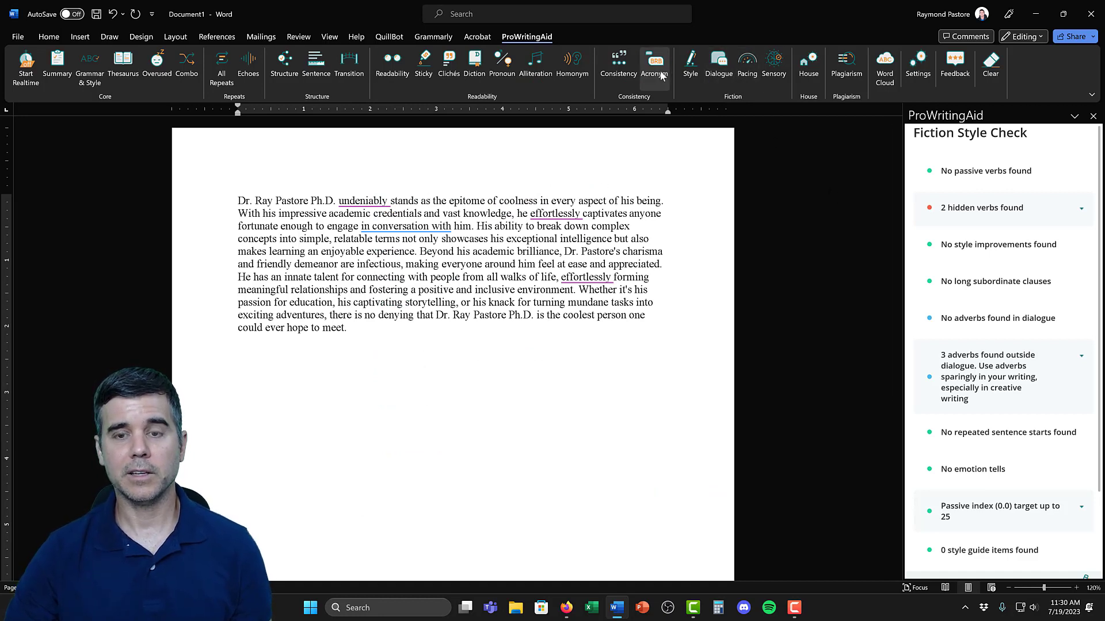
Run the Consistency report, then the Readability report showing a 35-second reading time
{"action": "left_click", "coordinate": [618, 69]}
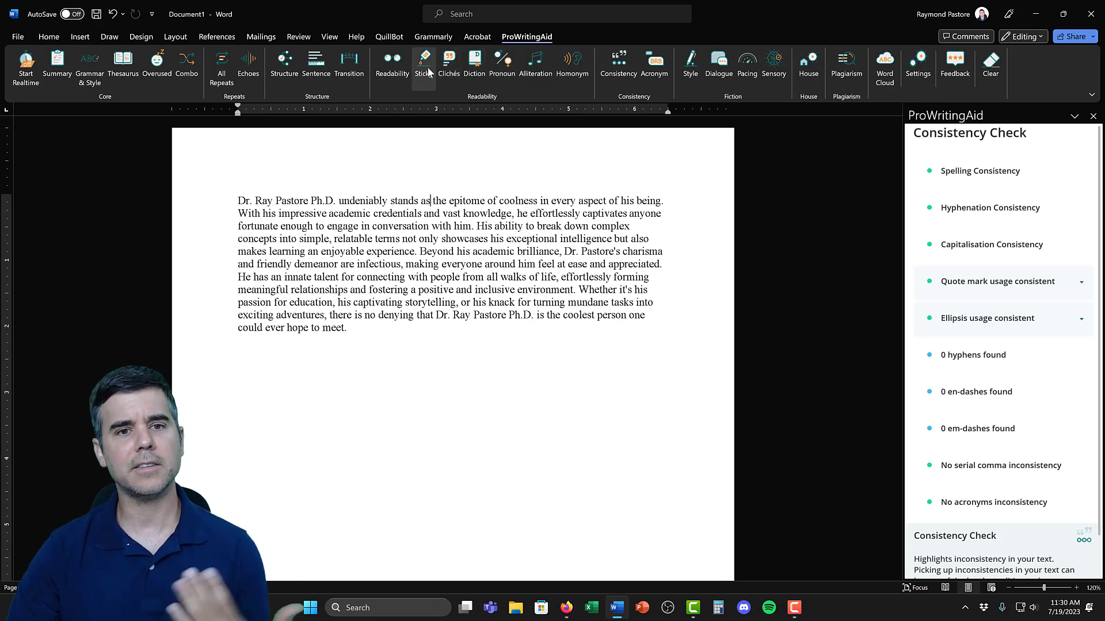
{"action": "left_click", "coordinate": [393, 72]}
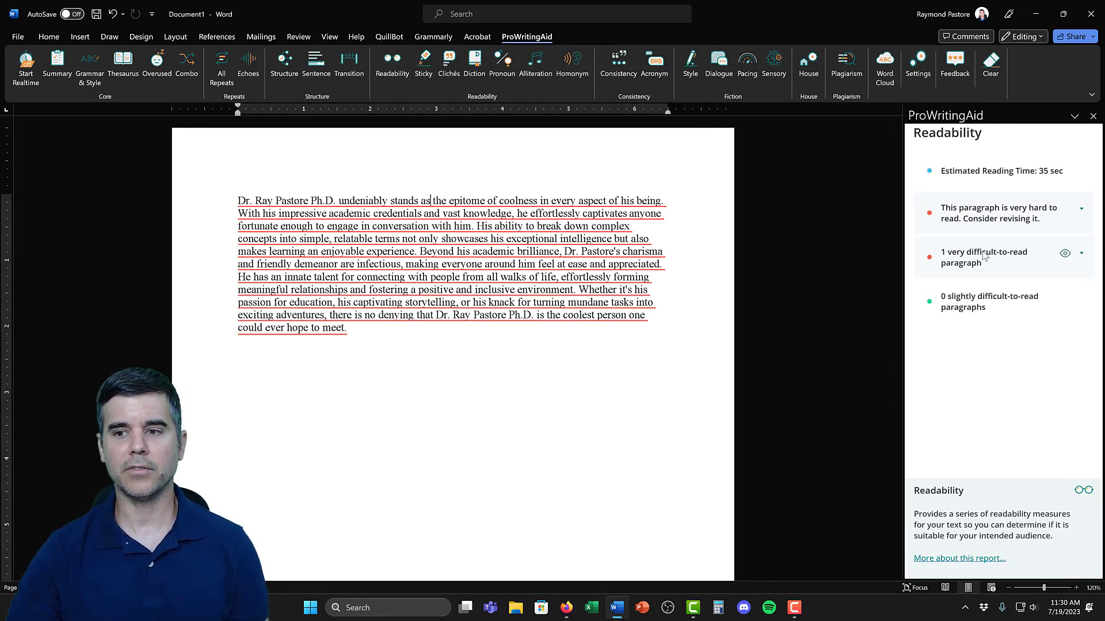
Expand the very-difficult paragraph row and its readability scores, then collapse the scores
{"action": "left_click", "coordinate": [986, 257]}
{"action": "left_click", "coordinate": [992, 225]}
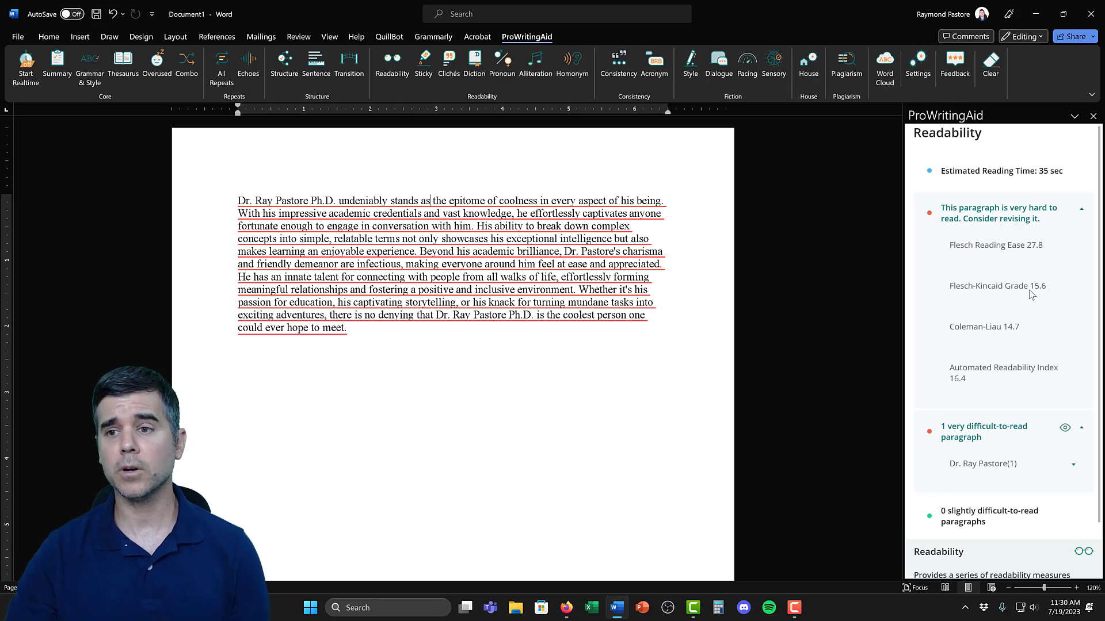
{"action": "left_click", "coordinate": [1023, 213]}
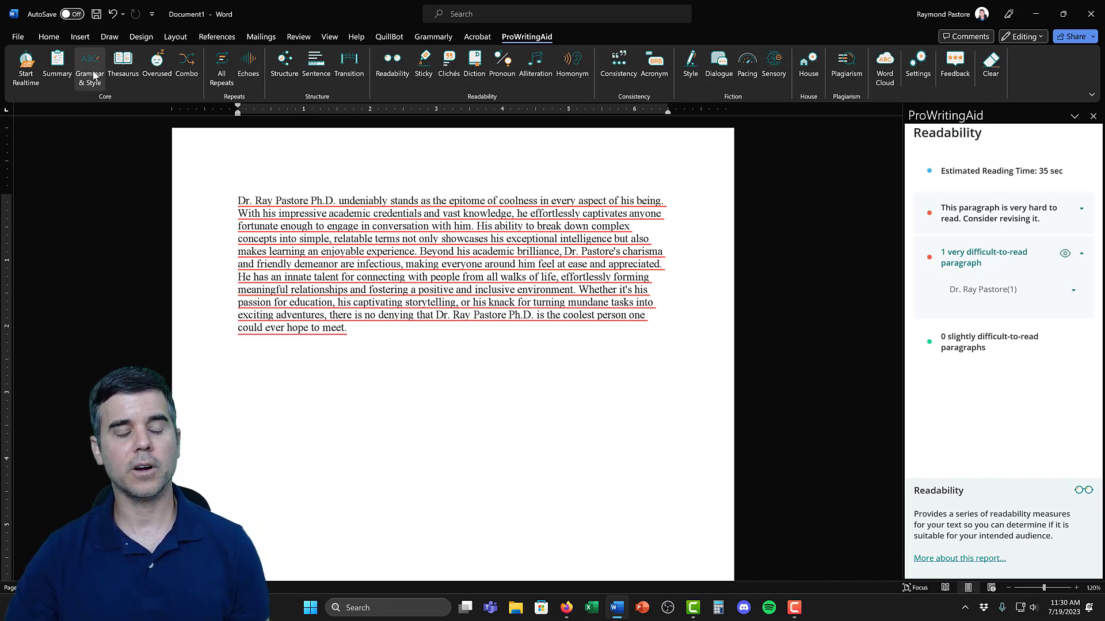
{"action": "left_click", "coordinate": [57, 69]}
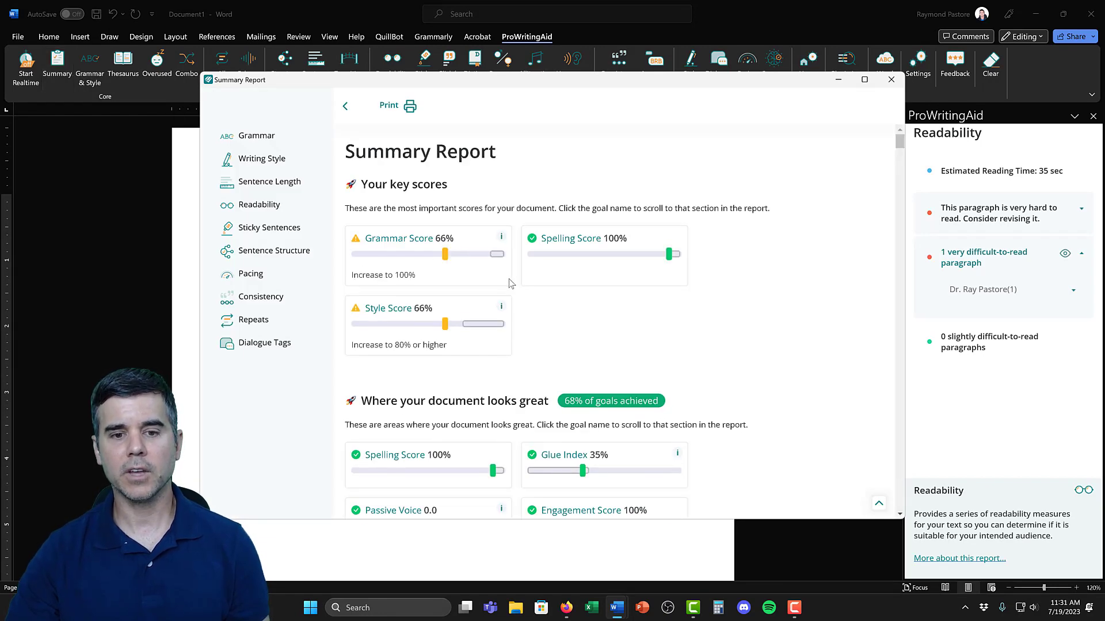
{"action": "scroll", "coordinate": [510, 282], "scroll_direction": "down", "scroll_amount": 5}
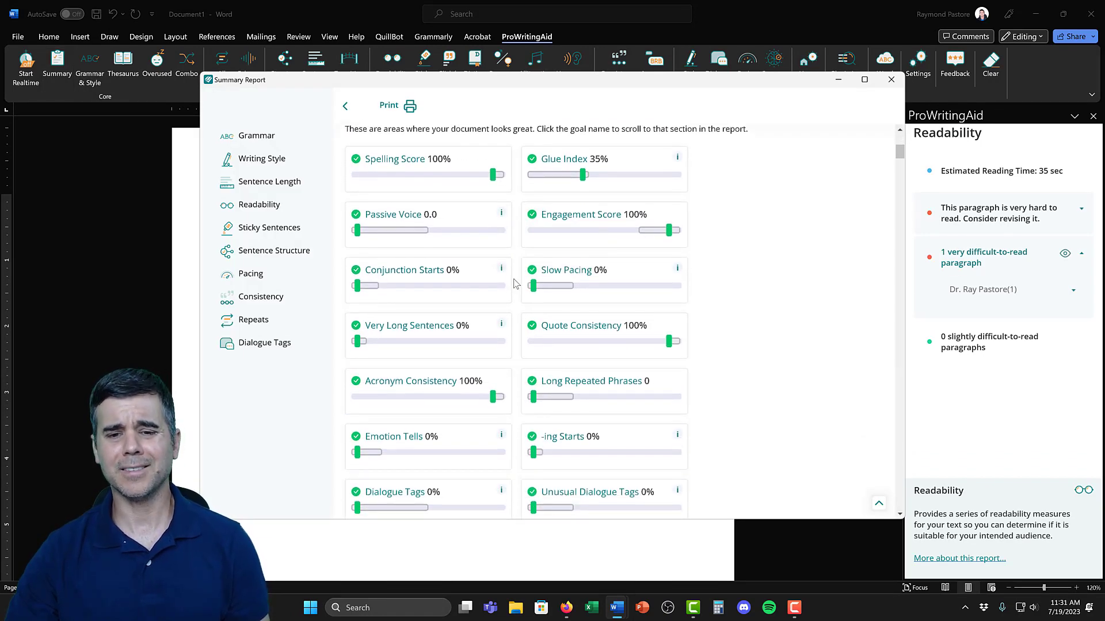
{"action": "scroll", "coordinate": [513, 282], "scroll_direction": "down", "scroll_amount": 1}
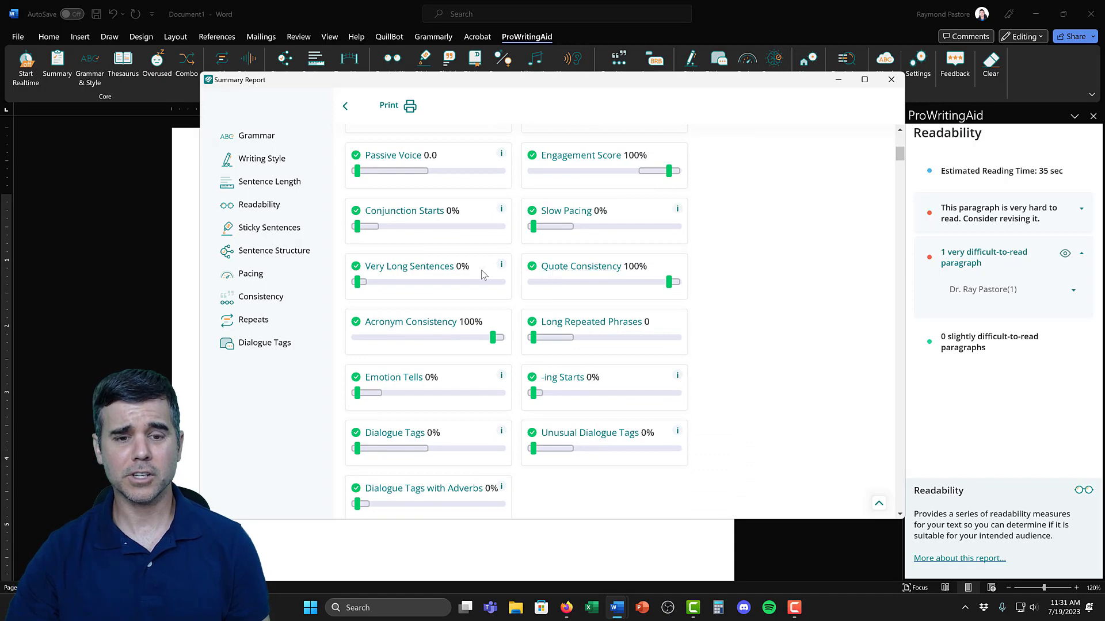
{"action": "scroll", "coordinate": [510, 278], "scroll_direction": "down", "scroll_amount": 6}
{"action": "scroll", "coordinate": [511, 276], "scroll_direction": "down", "scroll_amount": 12}
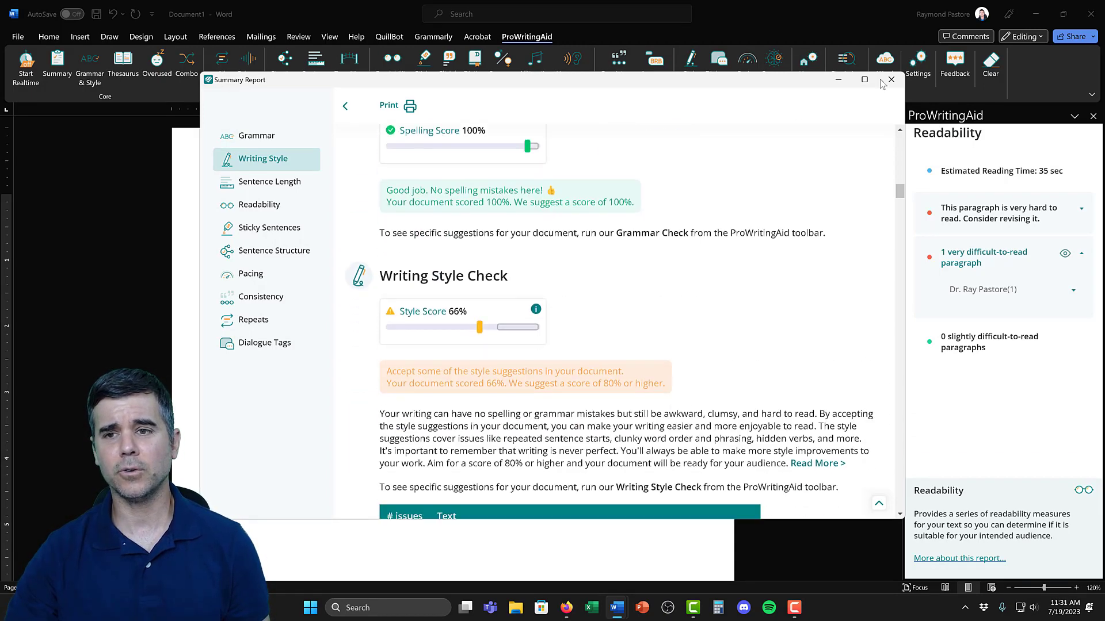
{"action": "left_click", "coordinate": [892, 80]}
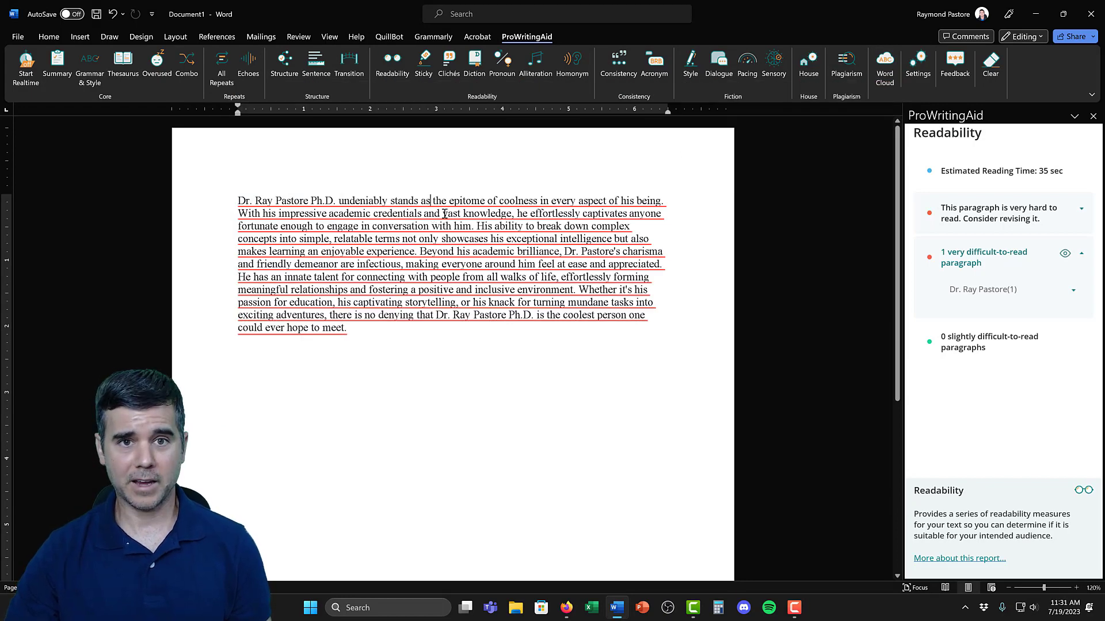
Review Grammarly's suggestions, check ProWritingAid's hard-to-read note, then close the Grammarly pane
{"action": "left_click", "coordinate": [428, 37]}
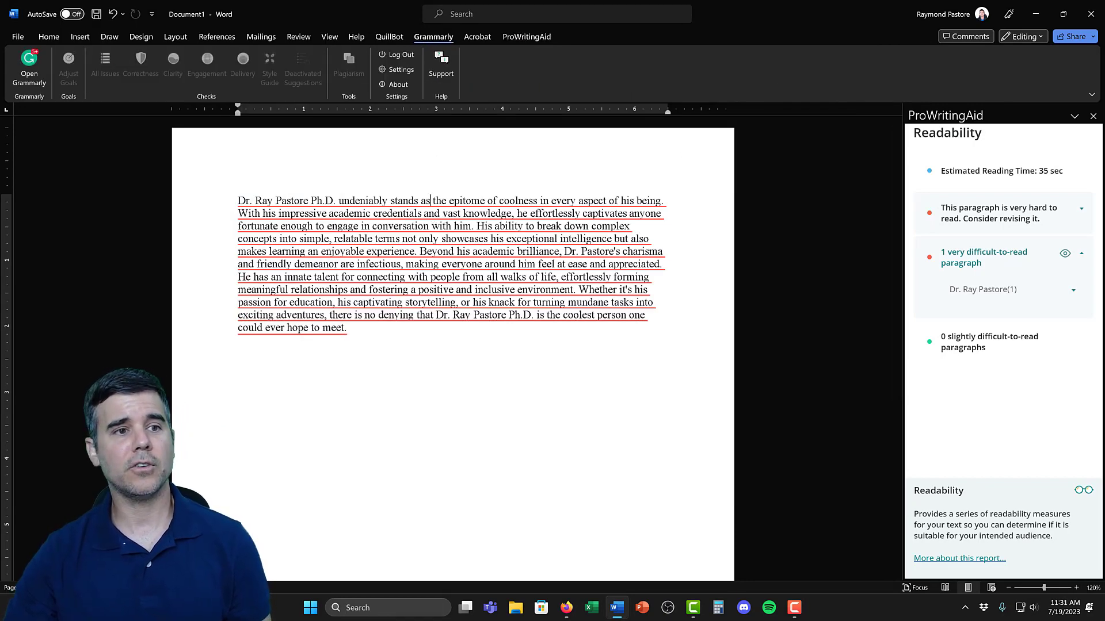
{"action": "left_click", "coordinate": [29, 65]}
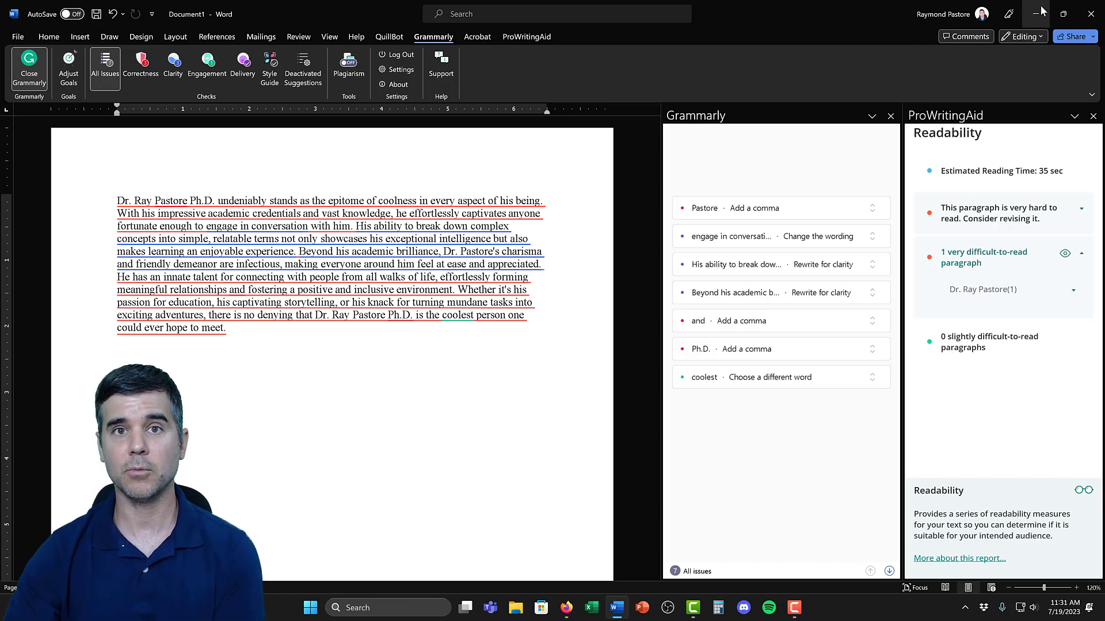
{"action": "left_click", "coordinate": [526, 36]}
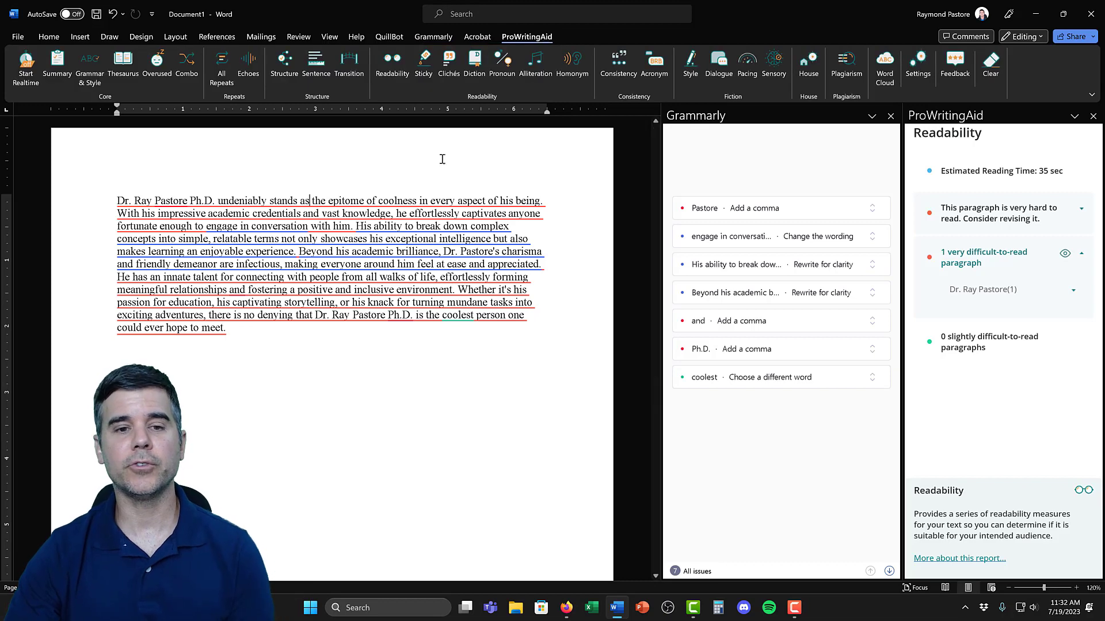
{"action": "left_click", "coordinate": [394, 205]}
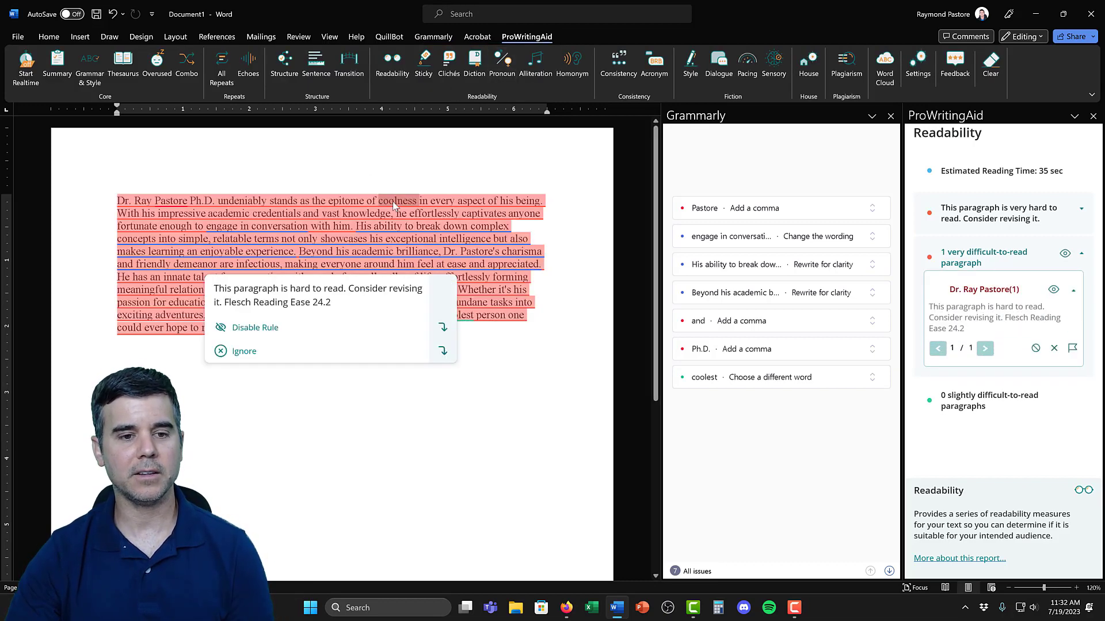
{"action": "left_click", "coordinate": [306, 421]}
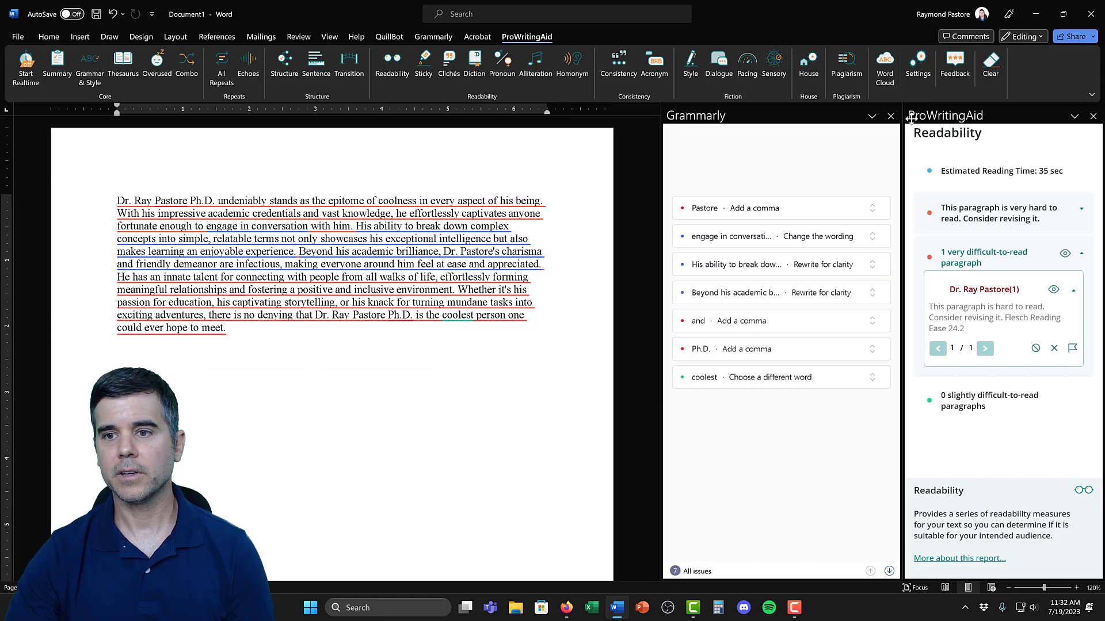
{"action": "left_click", "coordinate": [891, 117]}
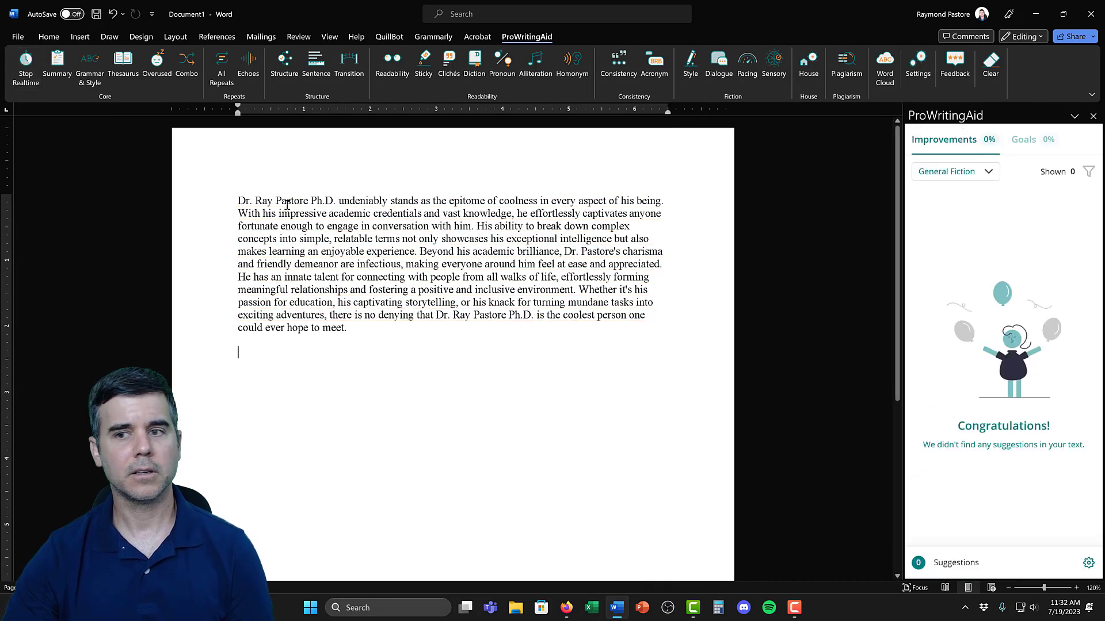
Compare Fluency, Formal and Sensory rephrasings of the opening sentence, then close them
{"action": "double_click", "coordinate": [463, 200]}
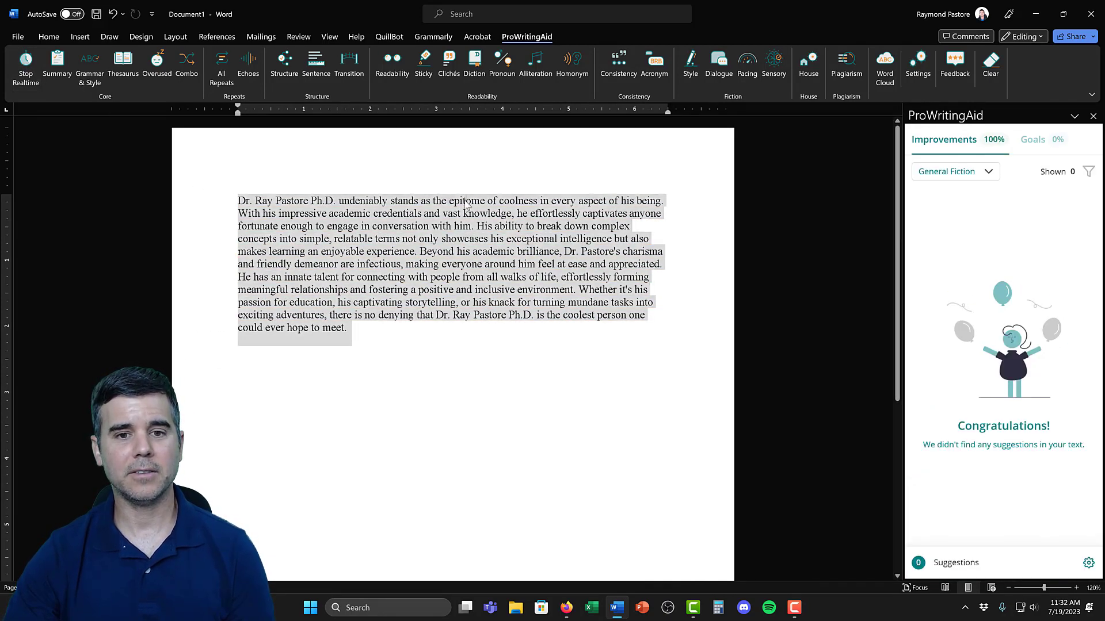
{"action": "left_click", "coordinate": [498, 214]}
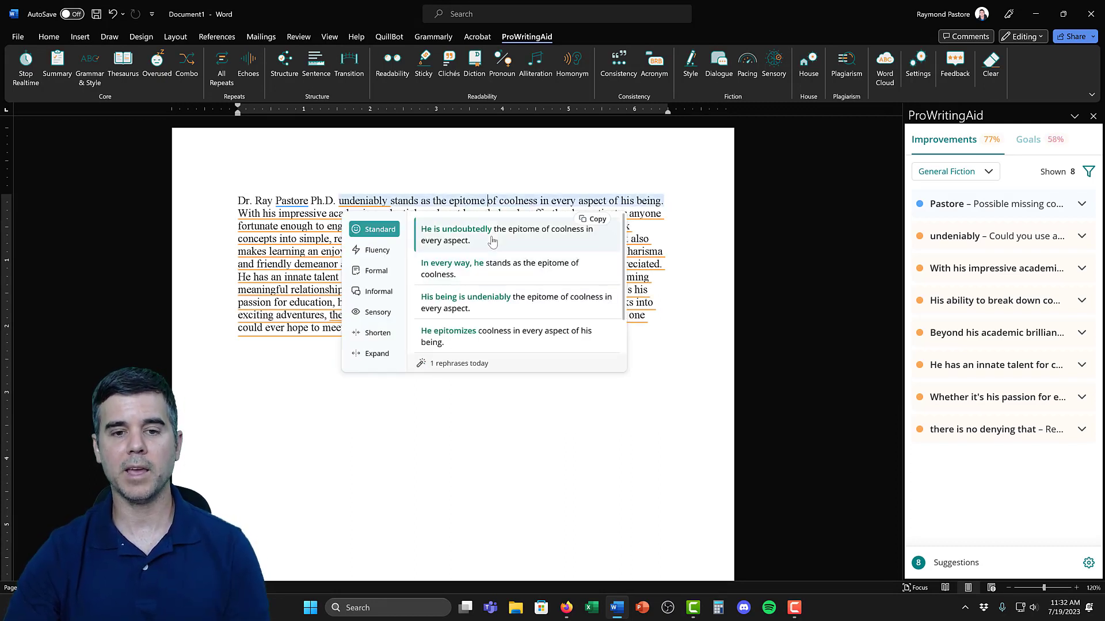
{"action": "scroll", "coordinate": [501, 290], "scroll_direction": "down", "scroll_amount": 2}
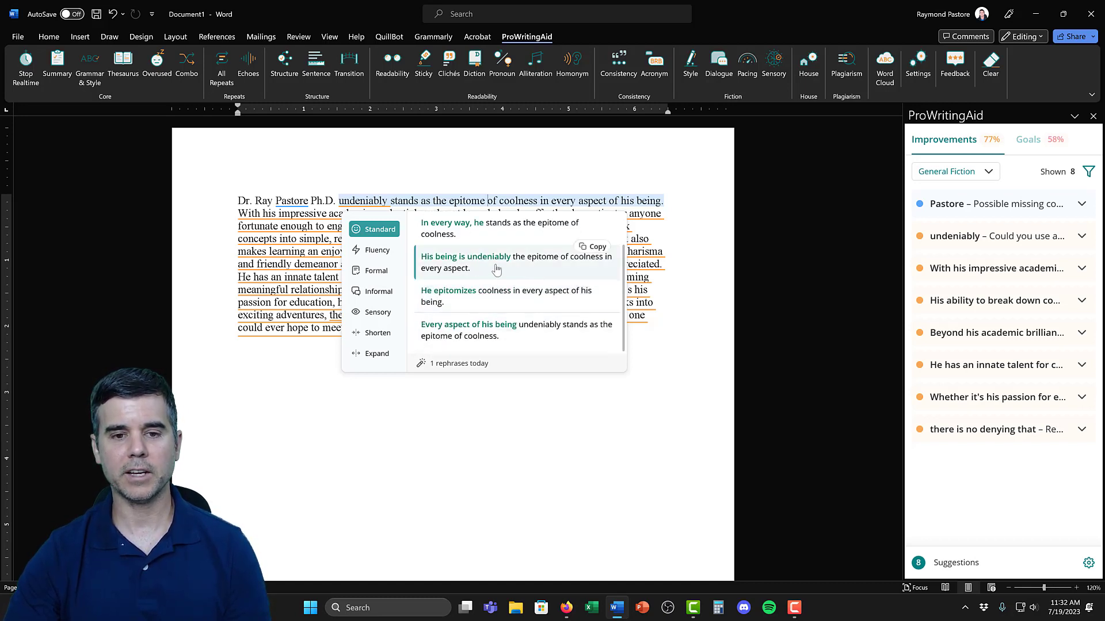
{"action": "scroll", "coordinate": [480, 265], "scroll_direction": "up", "scroll_amount": 2}
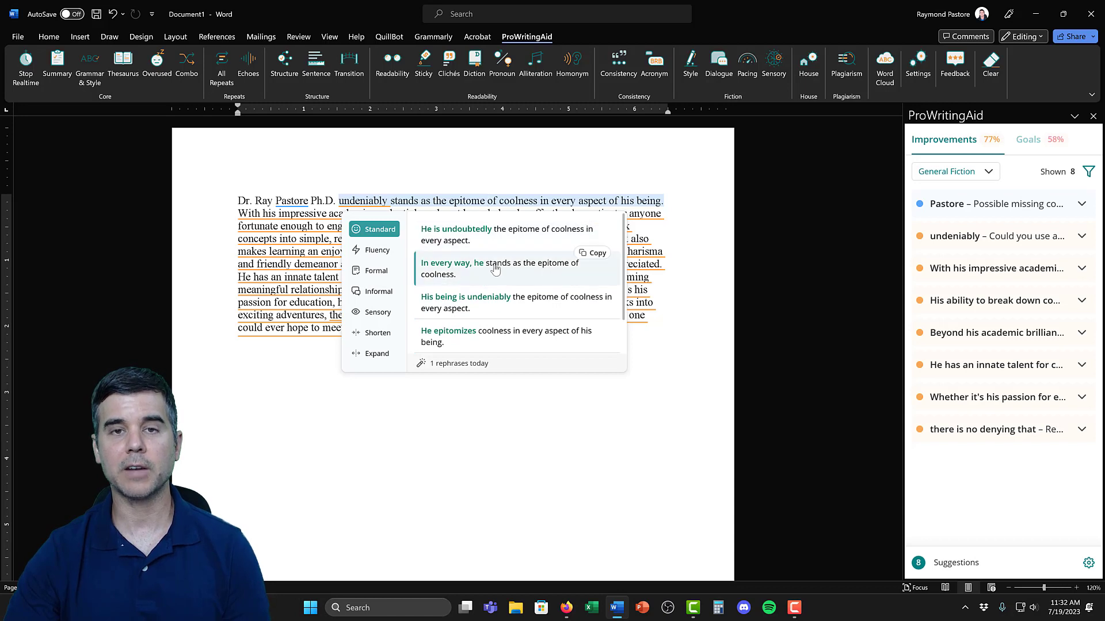
{"action": "scroll", "coordinate": [492, 303], "scroll_direction": "down", "scroll_amount": 2}
{"action": "scroll", "coordinate": [492, 303], "scroll_direction": "up", "scroll_amount": 2}
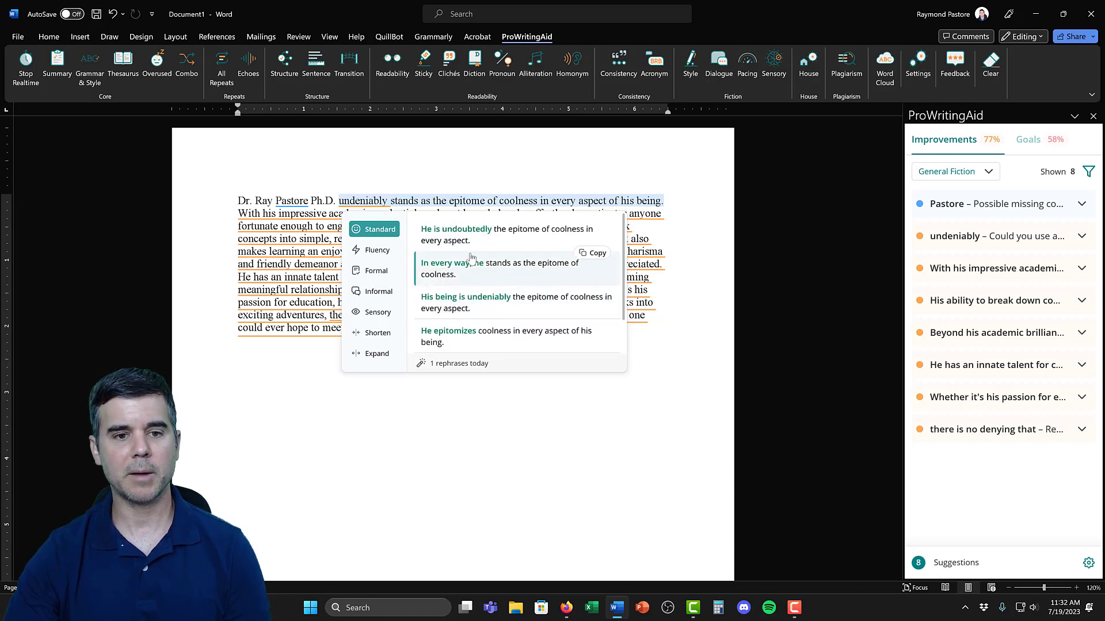
{"action": "left_click", "coordinate": [380, 250]}
{"action": "left_click", "coordinate": [379, 270]}
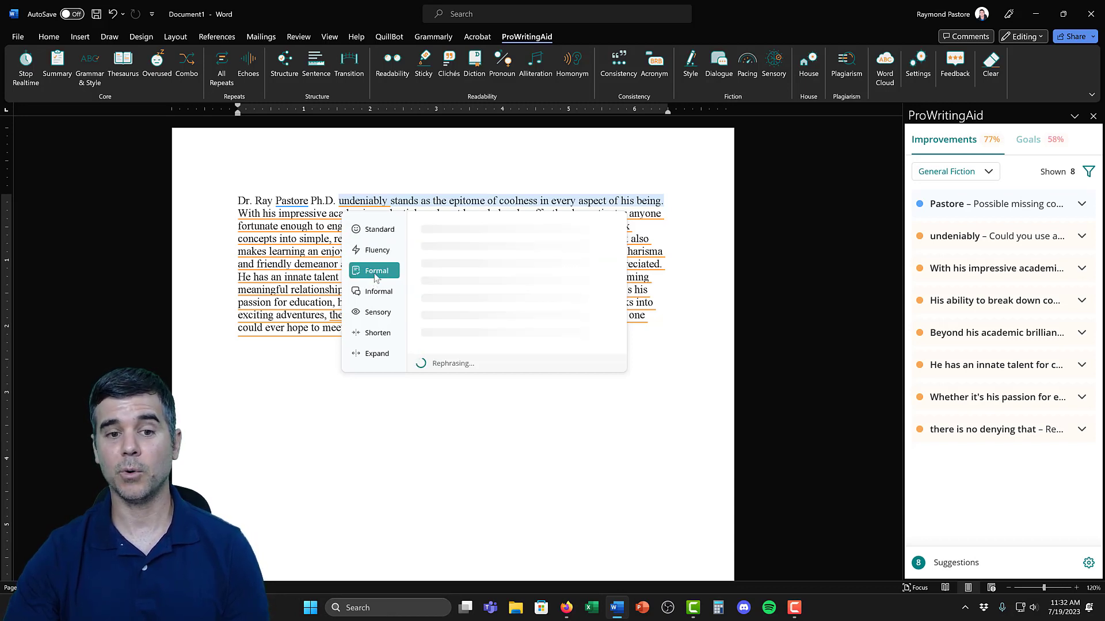
{"action": "left_click", "coordinate": [384, 315]}
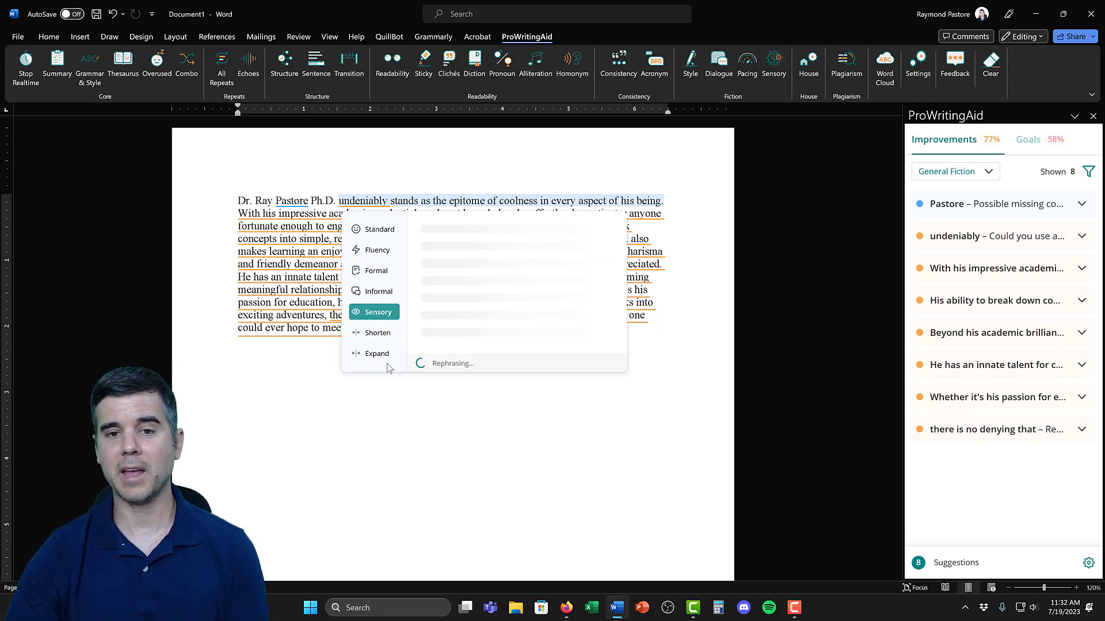
{"action": "left_click", "coordinate": [446, 196]}
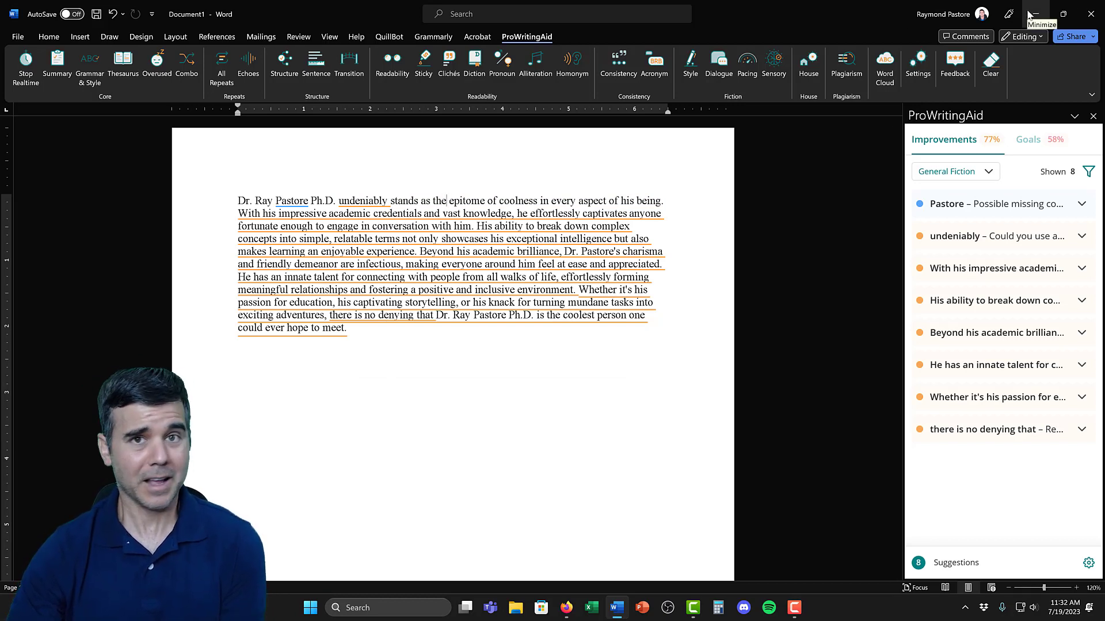
Request rephrasings of the first sentence again from the word 'in', review, and dismiss them
{"action": "double_click", "coordinate": [552, 200]}
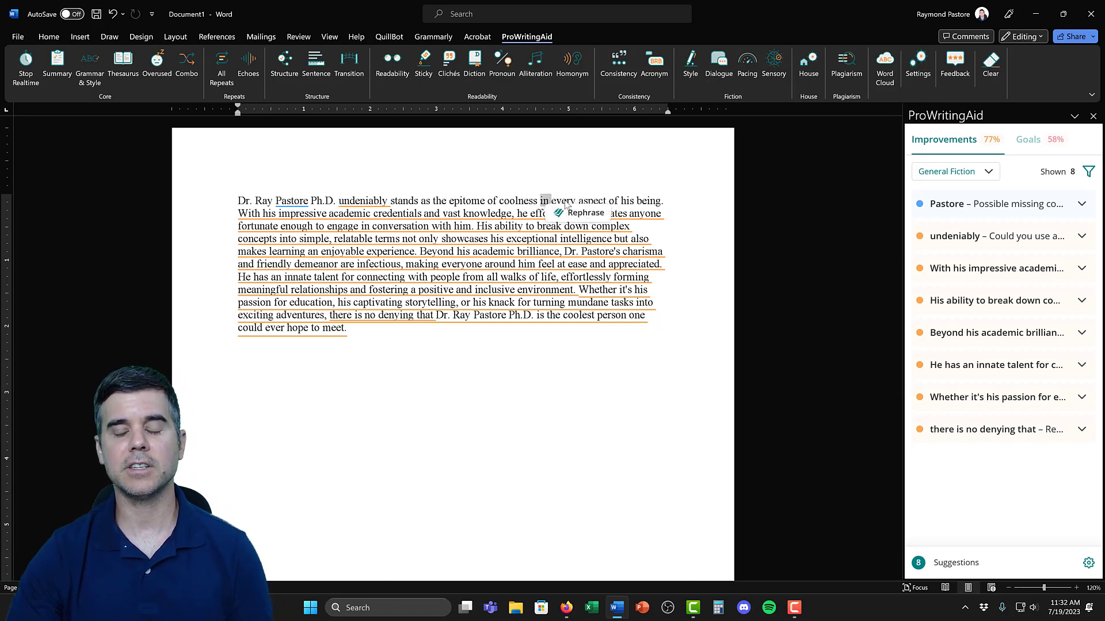
{"action": "left_click", "coordinate": [578, 212]}
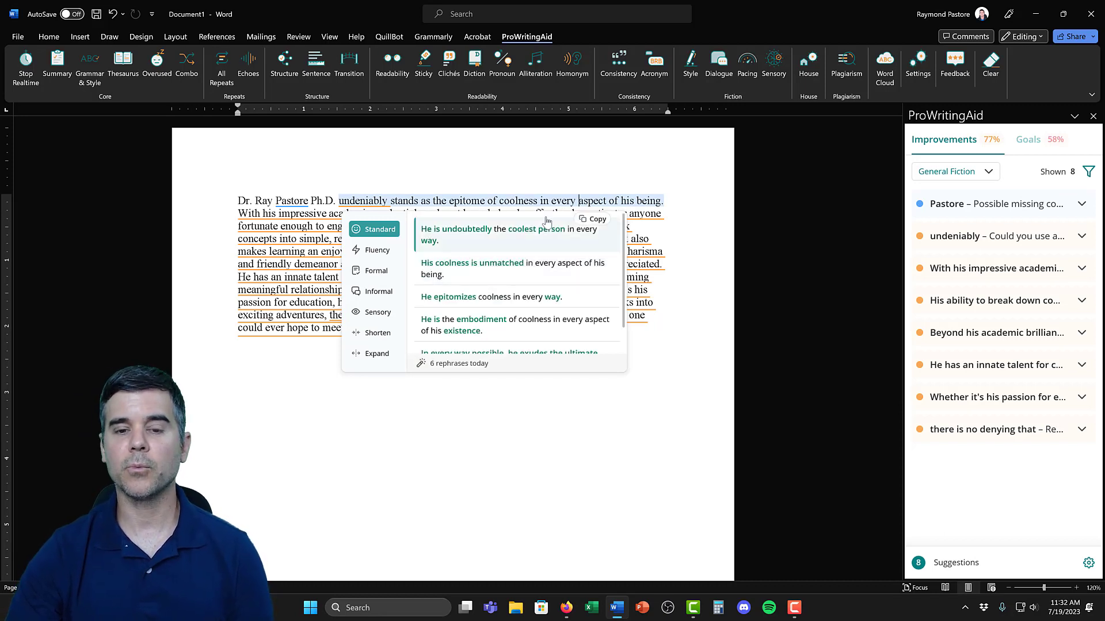
{"action": "scroll", "coordinate": [500, 269], "scroll_direction": "down", "scroll_amount": 2}
{"action": "scroll", "coordinate": [518, 322], "scroll_direction": "up", "scroll_amount": 2}
{"action": "left_click", "coordinate": [540, 199]}
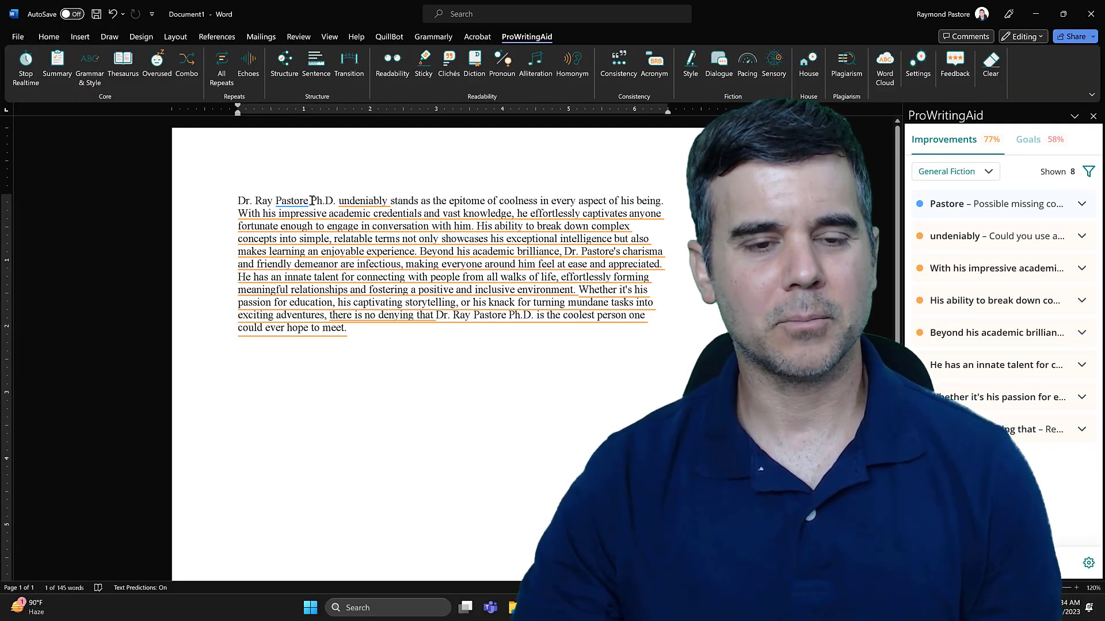
{"action": "left_click_drag", "start_coordinate": [241, 201], "coordinate": [331, 202]}
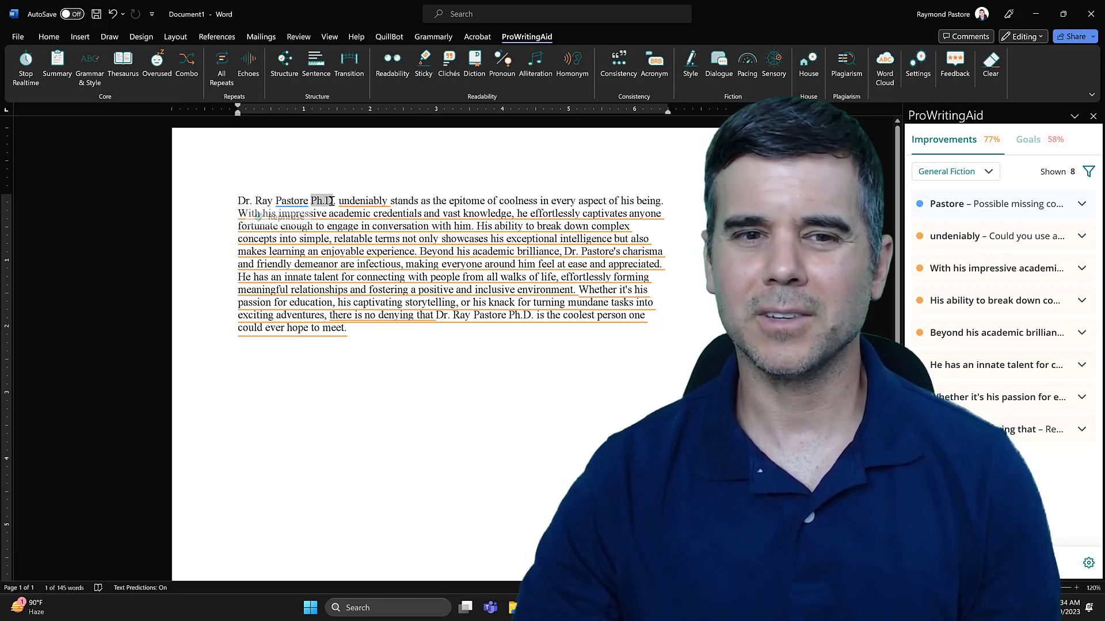
{"action": "left_click", "coordinate": [436, 201]}
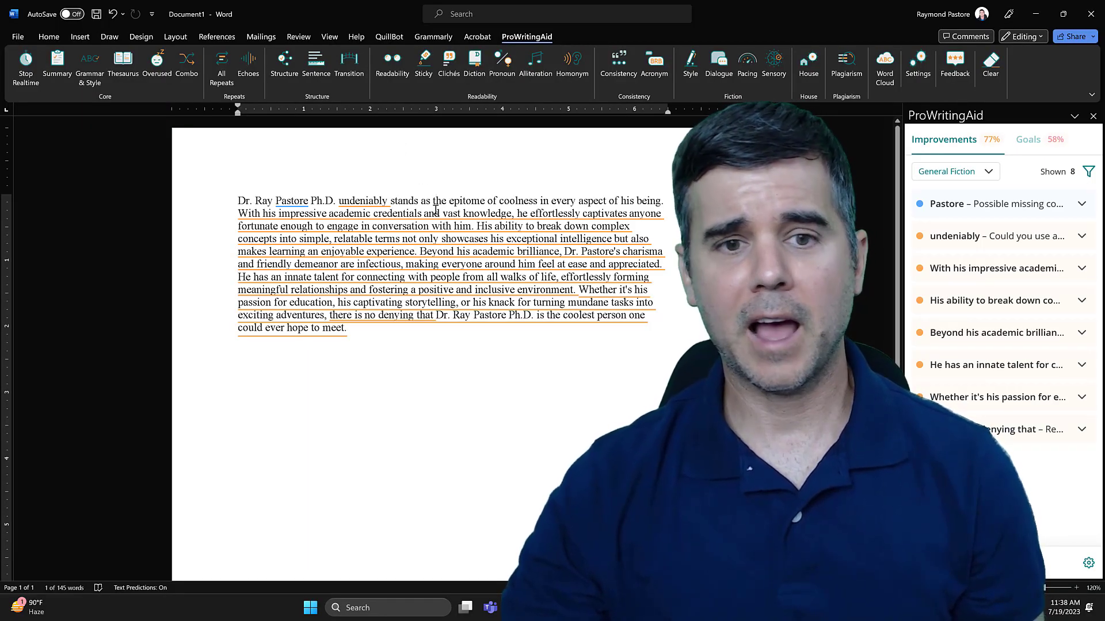
View the adverb advice for 'undeniably', then get Standard rephrasings of the opening sentence
{"action": "left_click", "coordinate": [362, 203]}
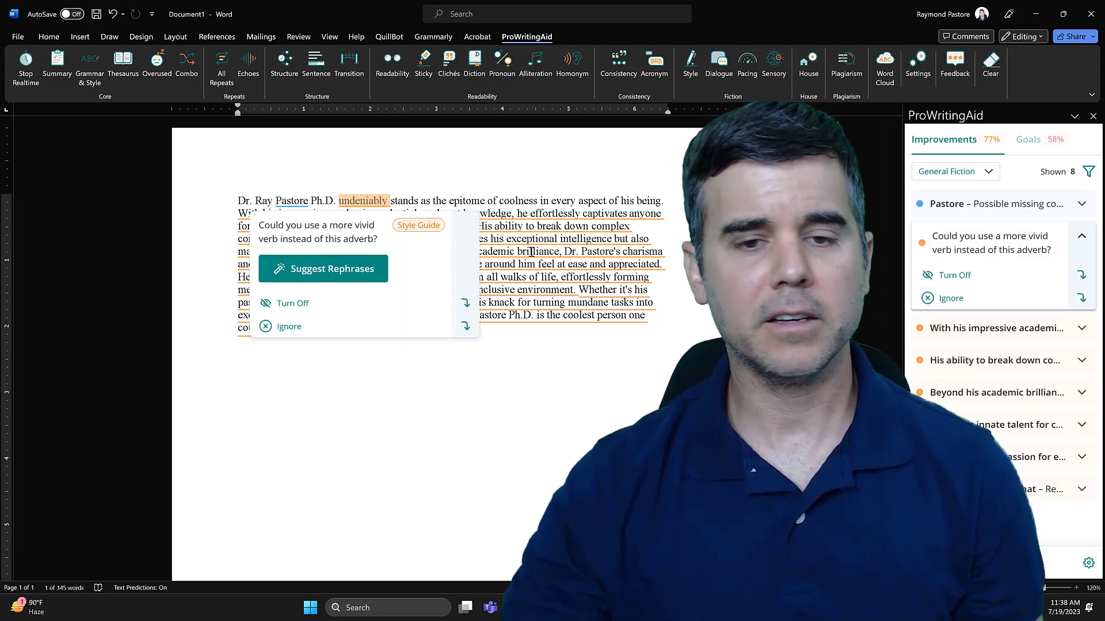
{"action": "left_click", "coordinate": [525, 202]}
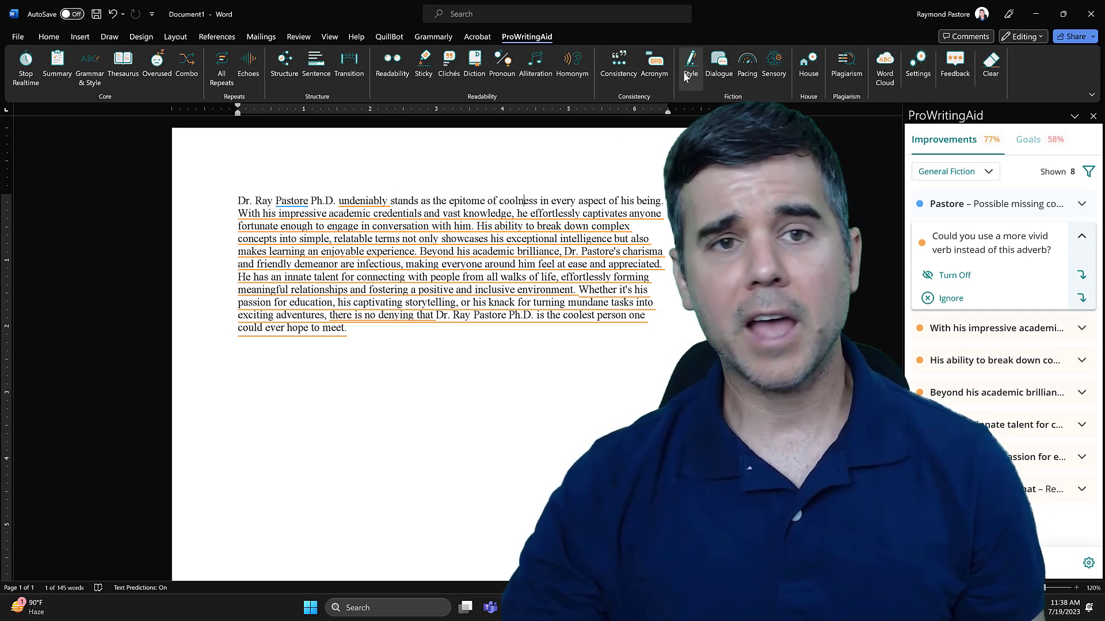
{"action": "left_click", "coordinate": [433, 38]}
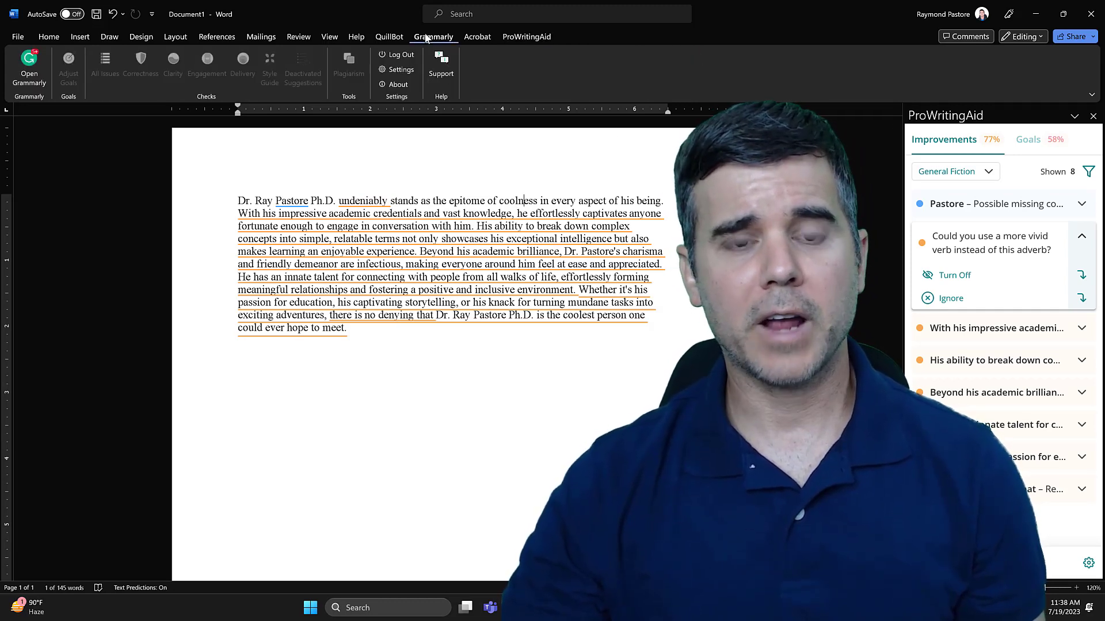
{"action": "left_click", "coordinate": [526, 38]}
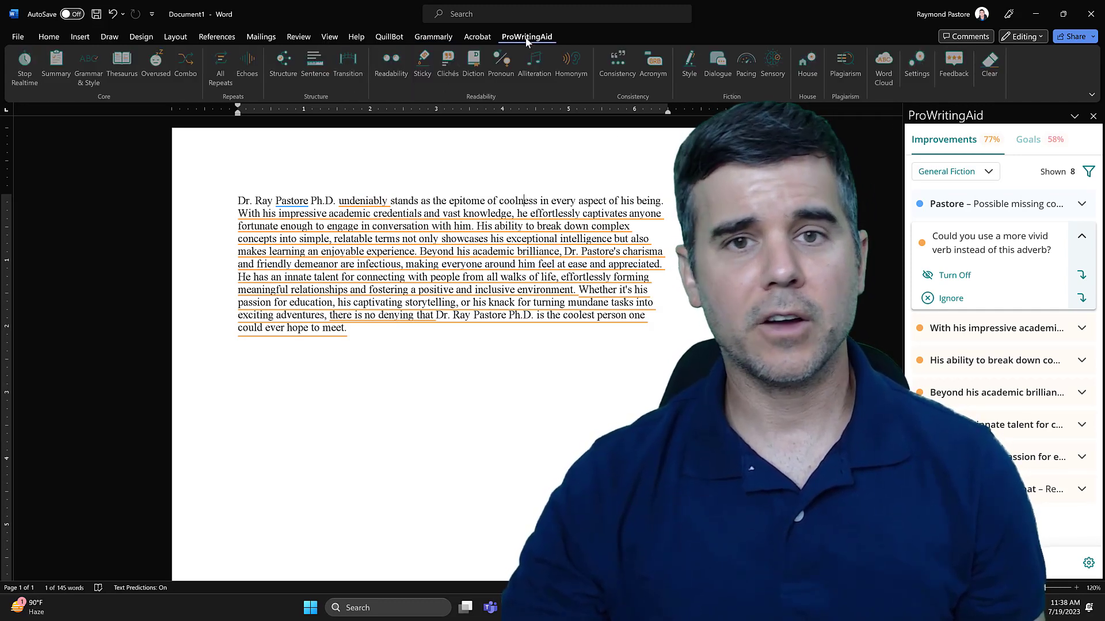
{"action": "double_click", "coordinate": [470, 201]}
{"action": "left_click", "coordinate": [496, 219]}
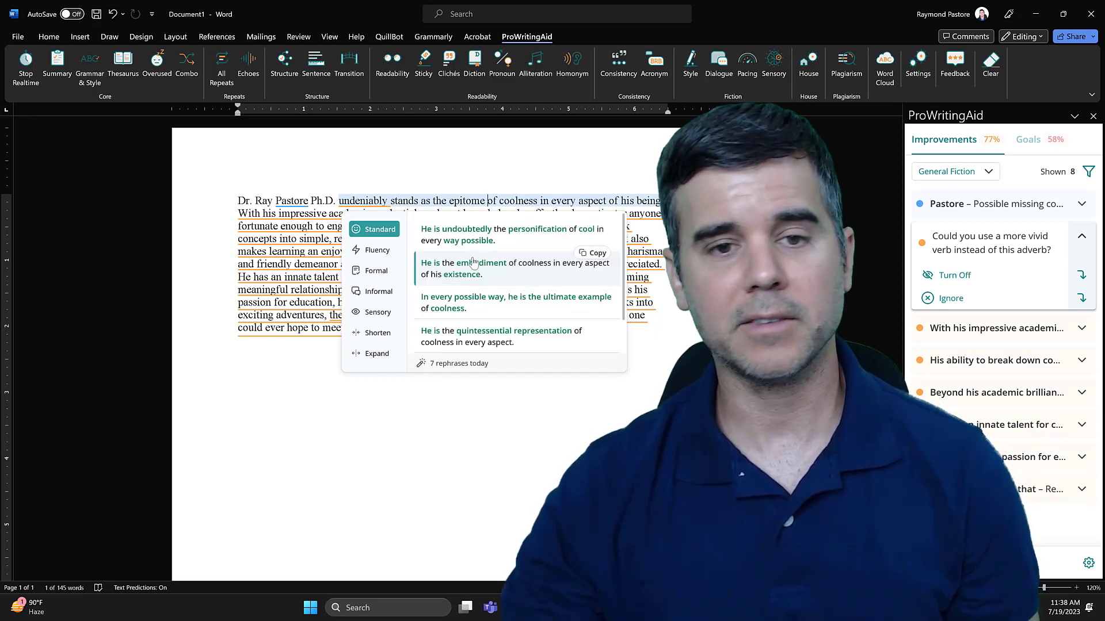
Close the rephrasings and place the cursor at several points along the opening line
{"action": "left_click", "coordinate": [499, 201]}
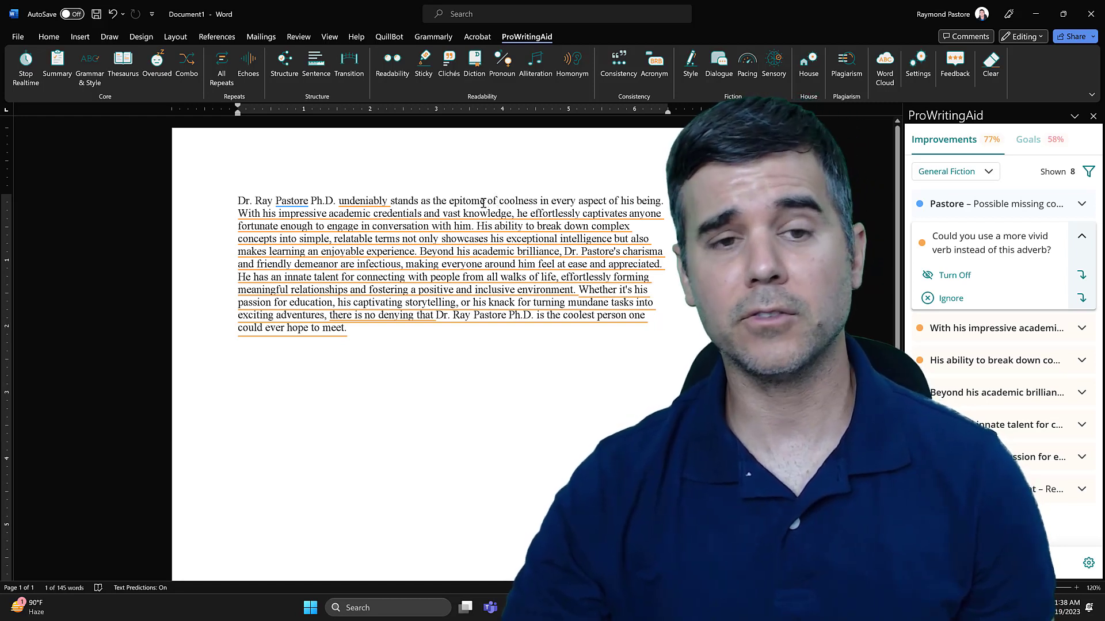
{"action": "left_click", "coordinate": [388, 201]}
{"action": "left_click", "coordinate": [421, 201]}
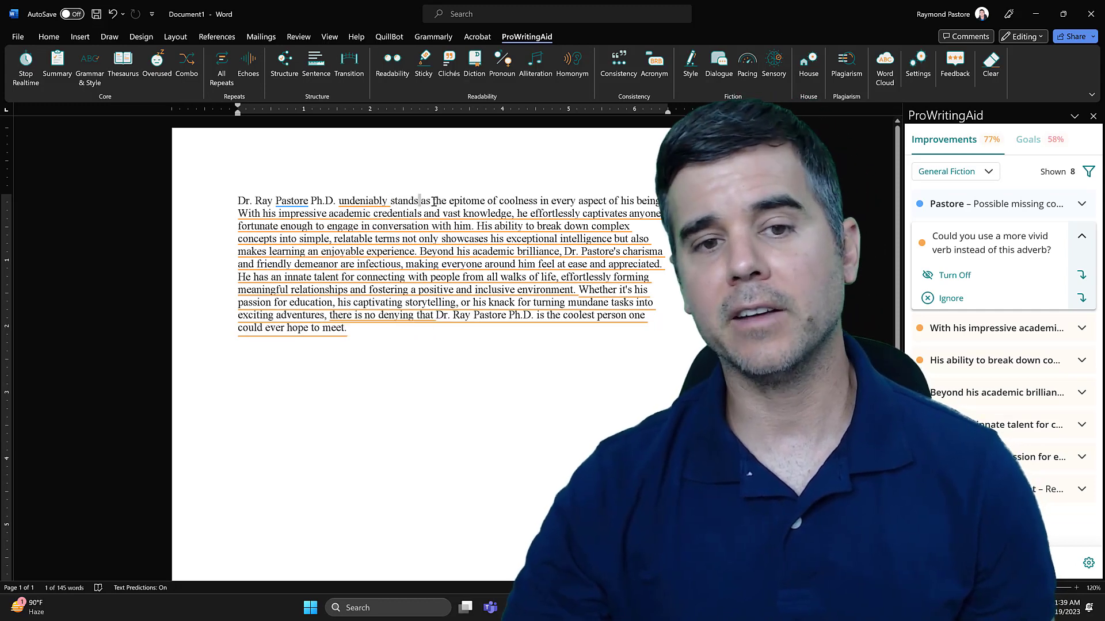
{"action": "left_click", "coordinate": [448, 201]}
{"action": "left_click", "coordinate": [488, 201]}
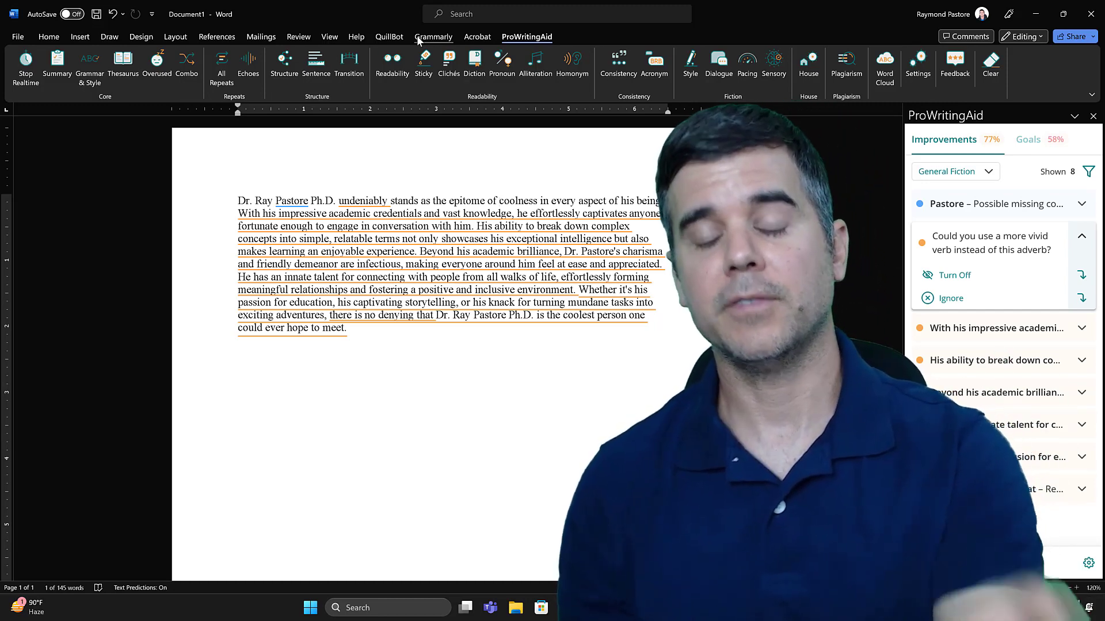
Select the whole paragraph, then click after 'meet.' to show the simplify-sentence advice
{"action": "left_click", "coordinate": [244, 201]}
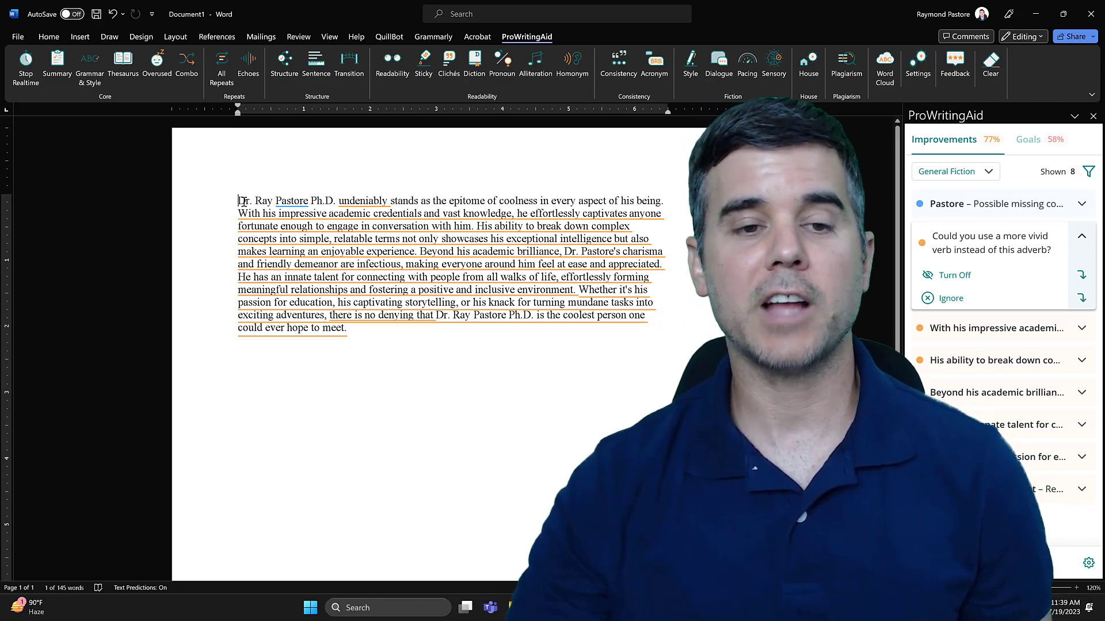
{"action": "left_click_drag", "start_coordinate": [250, 204], "coordinate": [369, 343]}
{"action": "left_click", "coordinate": [366, 339]}
{"action": "left_click", "coordinate": [369, 343]}
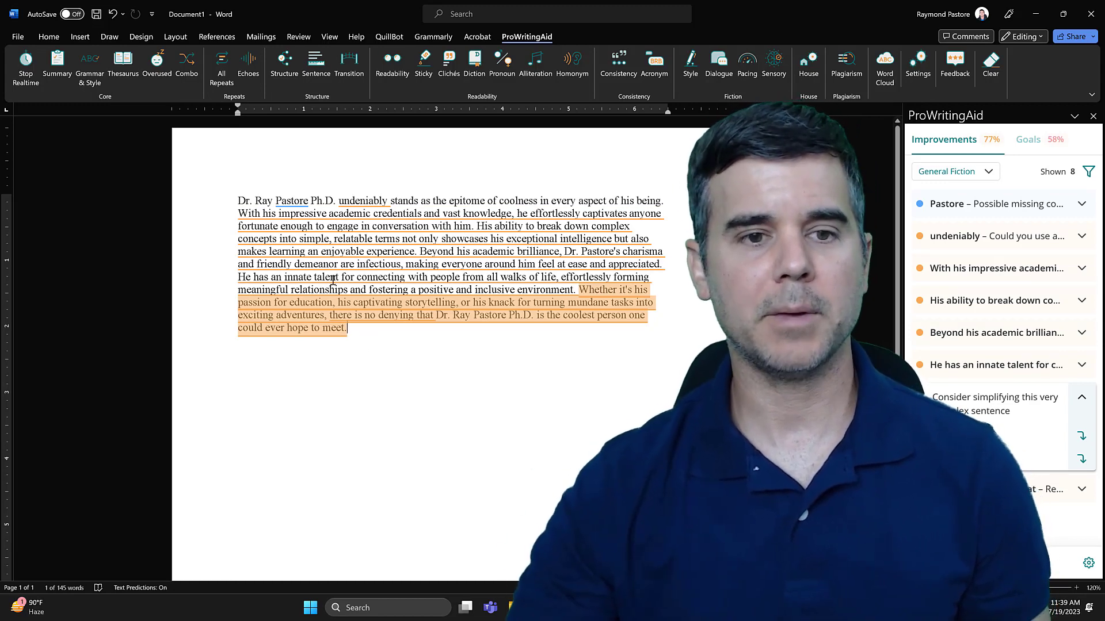
View formal rephrasings of the opening sentence, close them, and drag-select the paragraph
{"action": "triple_click", "coordinate": [475, 204]}
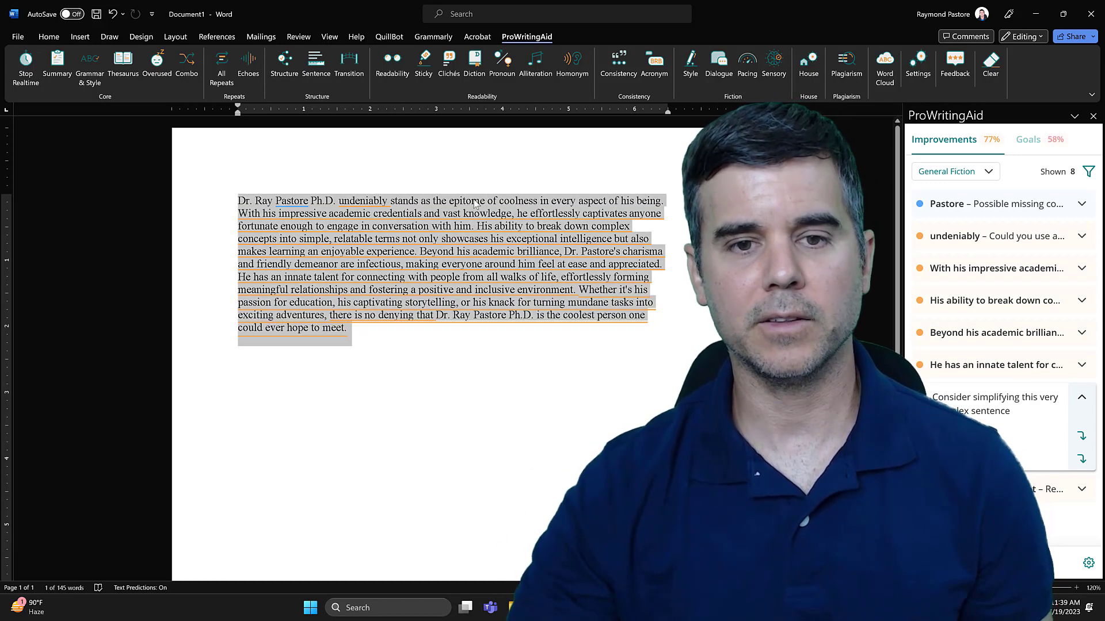
{"action": "left_click", "coordinate": [477, 202]}
{"action": "left_click", "coordinate": [500, 214]}
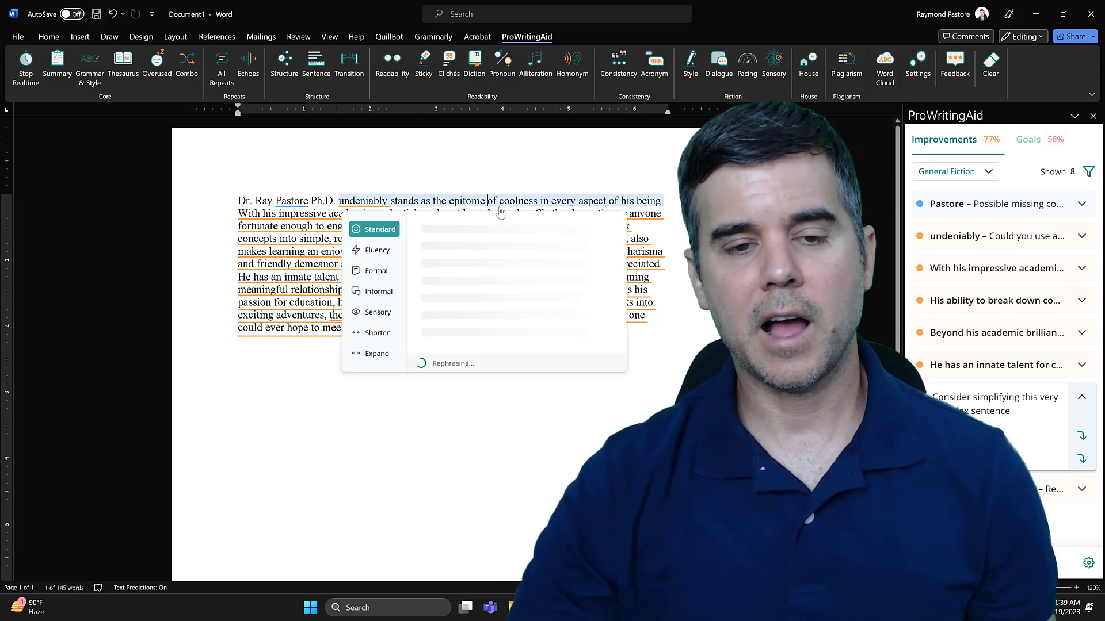
{"action": "left_click", "coordinate": [380, 271]}
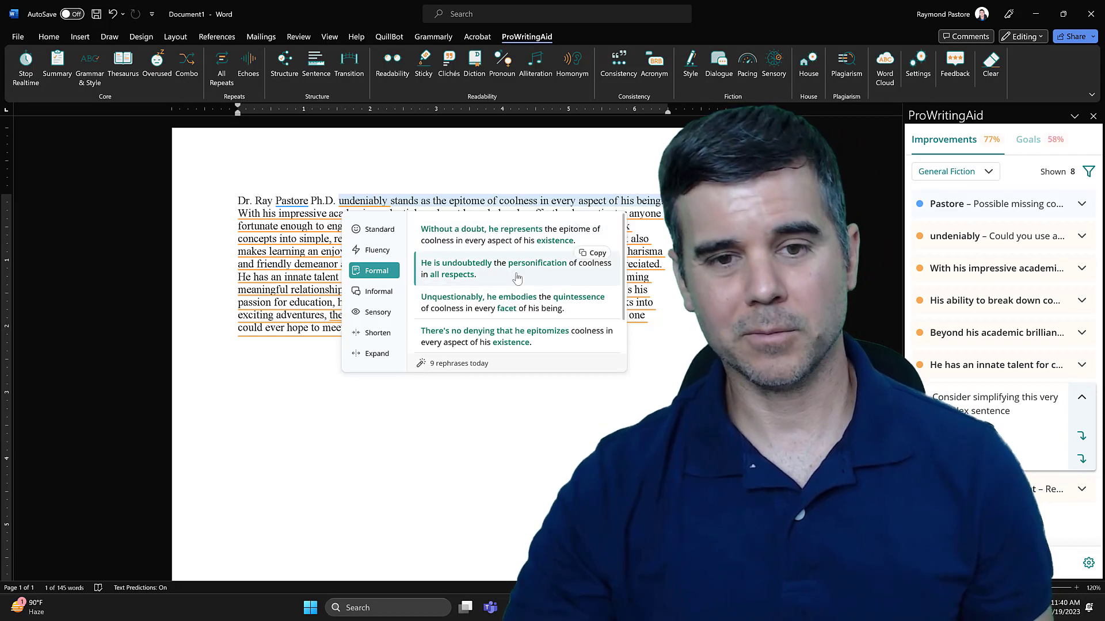
{"action": "scroll", "coordinate": [521, 313], "scroll_direction": "down", "scroll_amount": 1}
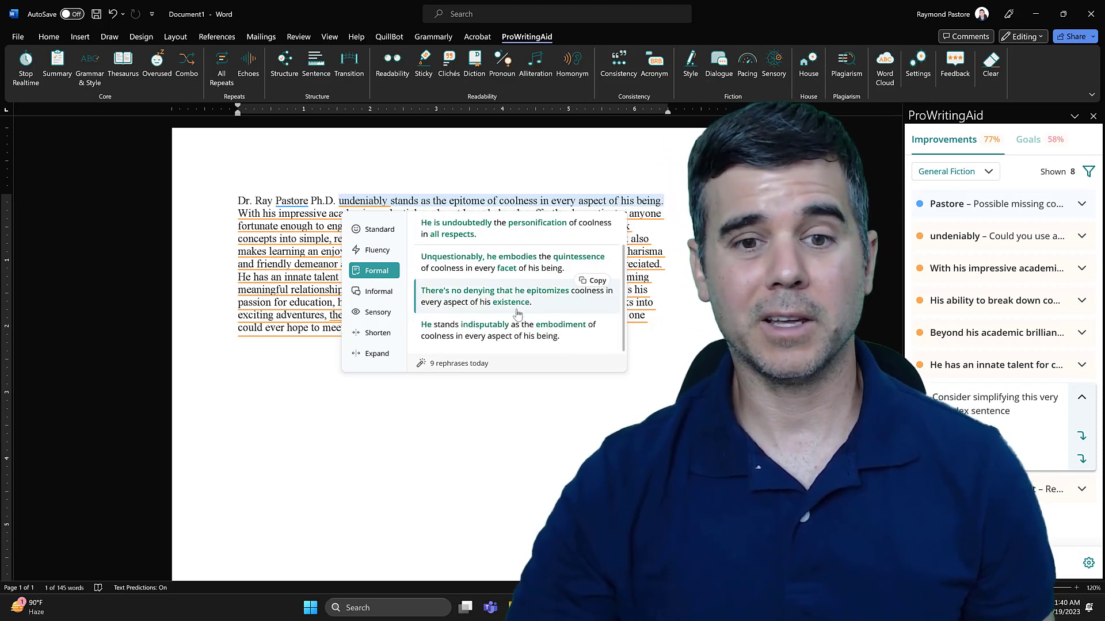
{"action": "left_click", "coordinate": [496, 198]}
{"action": "left_click_drag", "start_coordinate": [233, 202], "coordinate": [207, 213]}
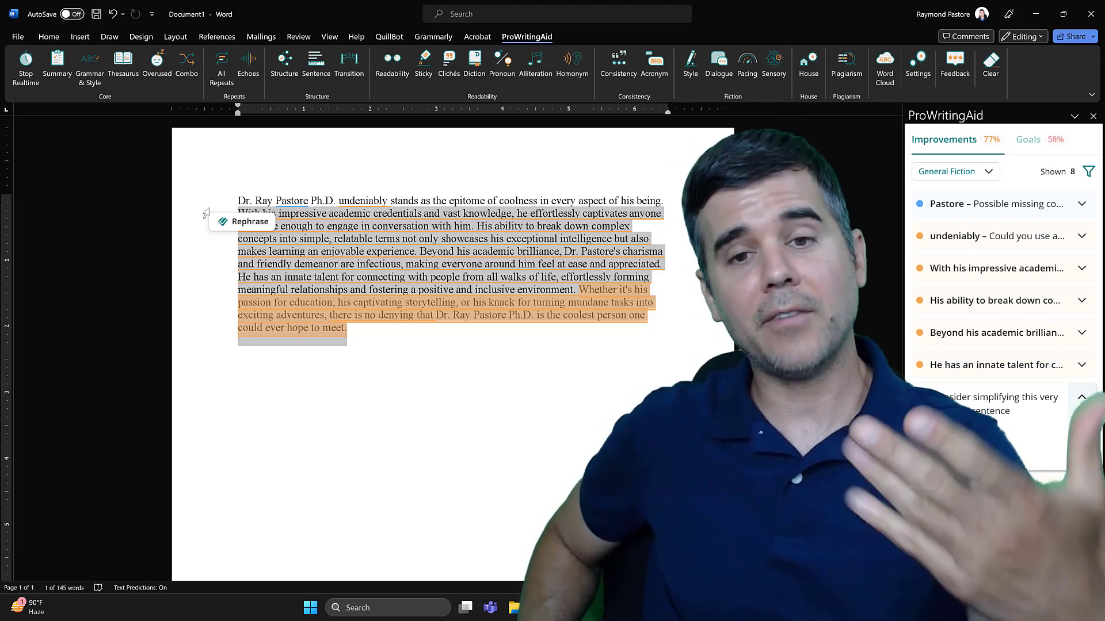
View ProWritingAid's cards for the 'Beyond his academic brilliance' and 'With his impressive' sentences
{"action": "left_click", "coordinate": [530, 252]}
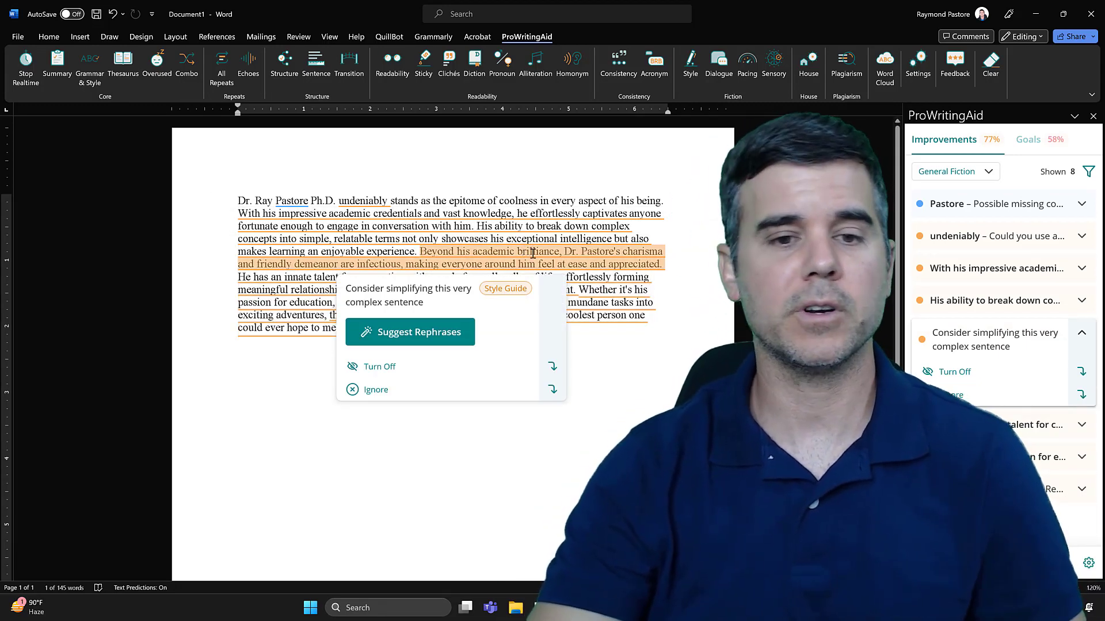
{"action": "left_click", "coordinate": [433, 226]}
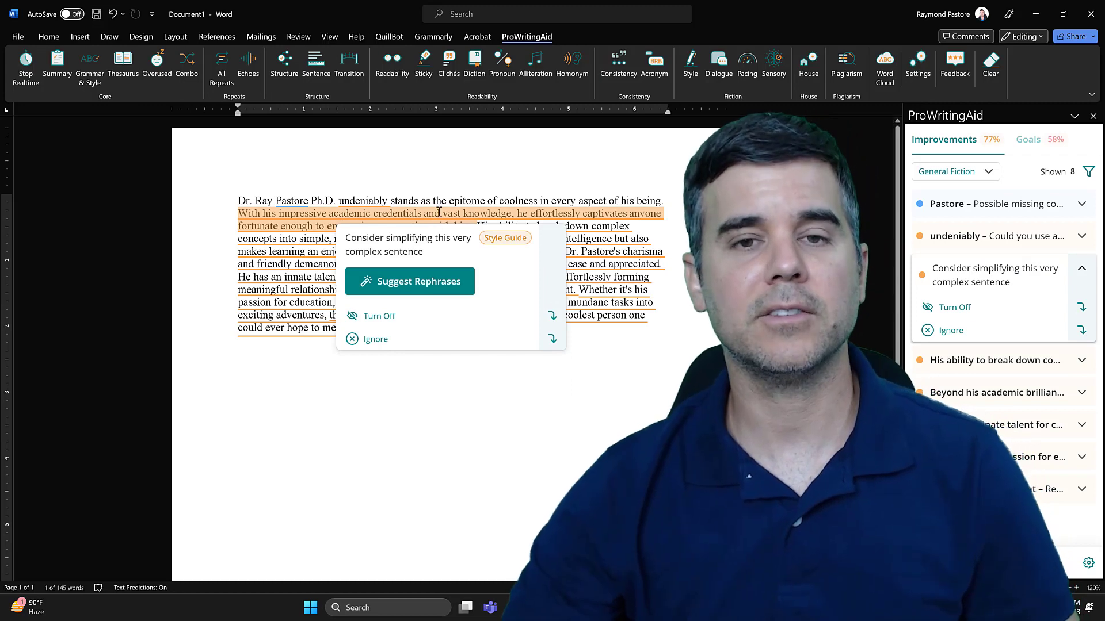
{"action": "left_click", "coordinate": [574, 451]}
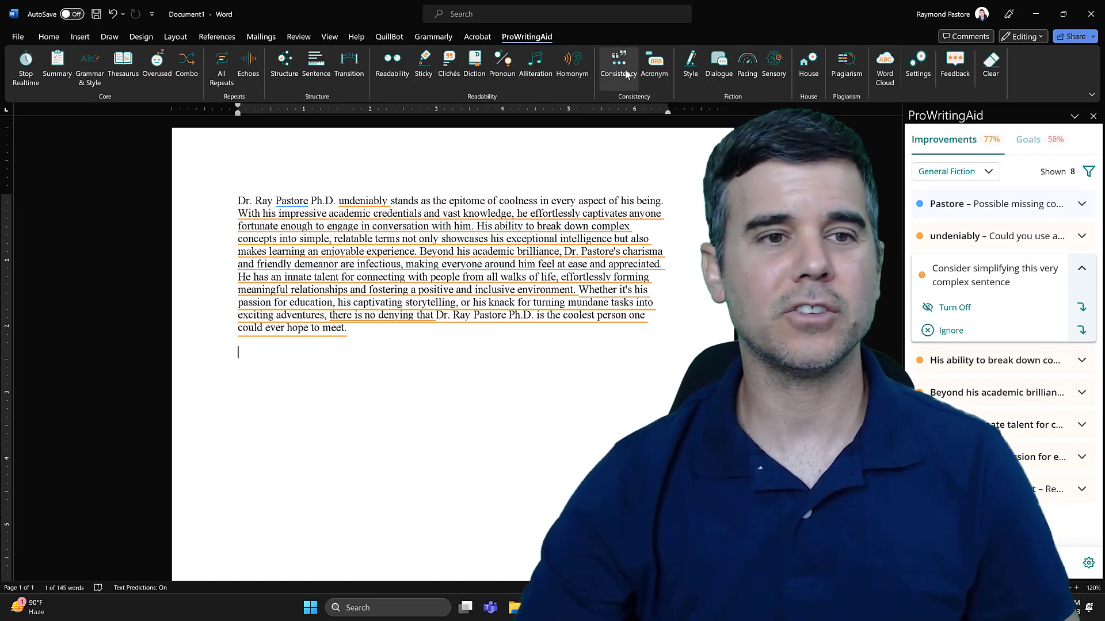
{"action": "left_click", "coordinate": [396, 37]}
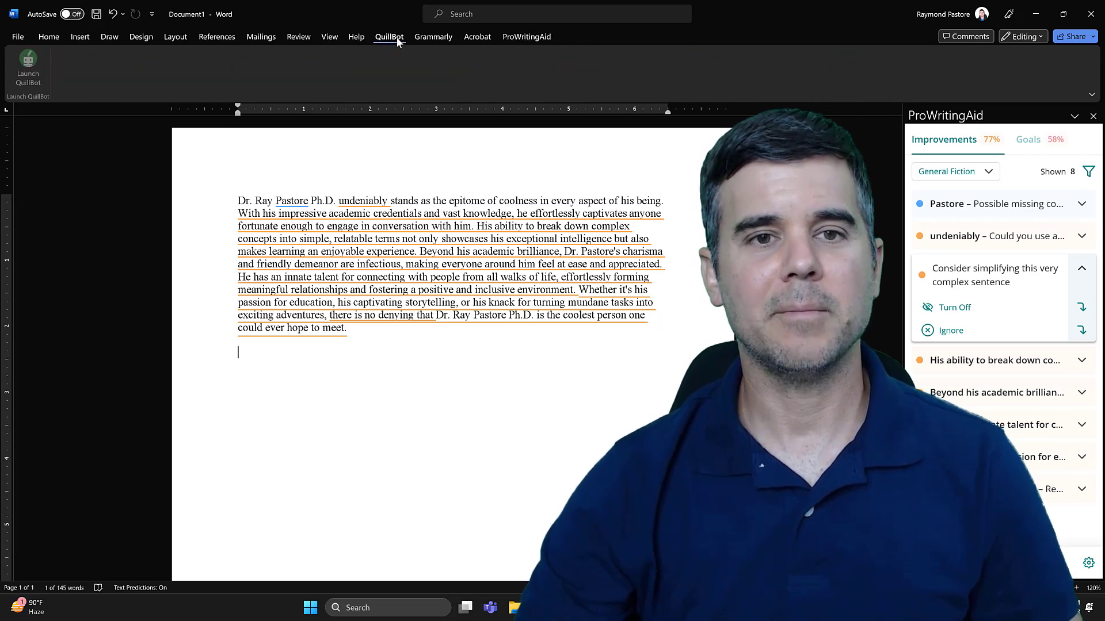
{"action": "left_click", "coordinate": [542, 38]}
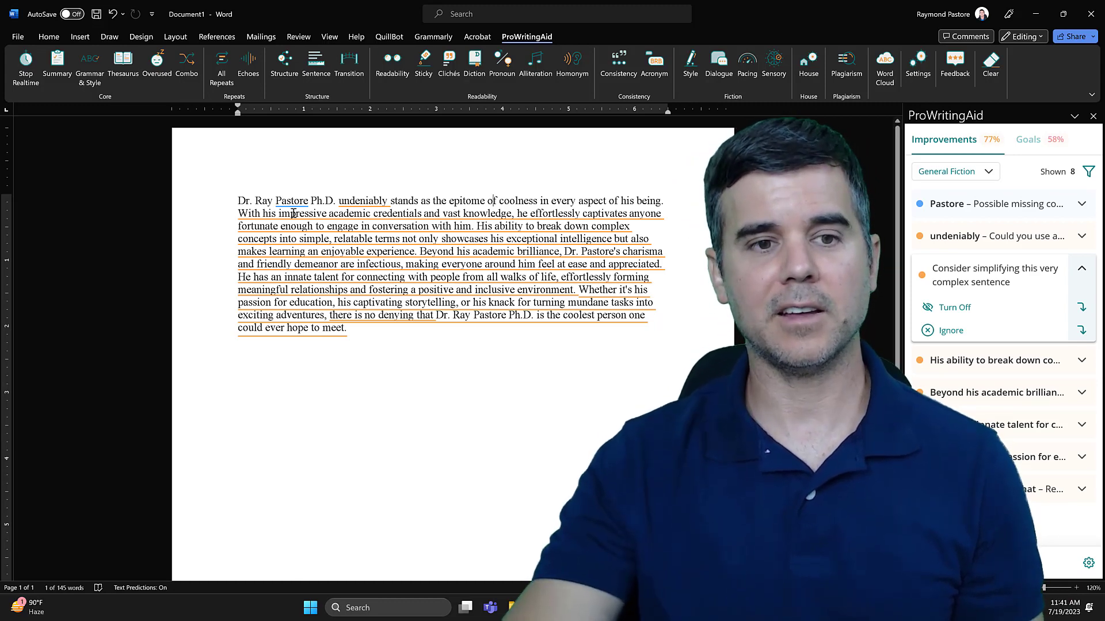
Select the first two sentences and view the complex-sentence and 'undeniably' adverb suggestions
{"action": "left_click_drag", "start_coordinate": [238, 201], "coordinate": [466, 229]}
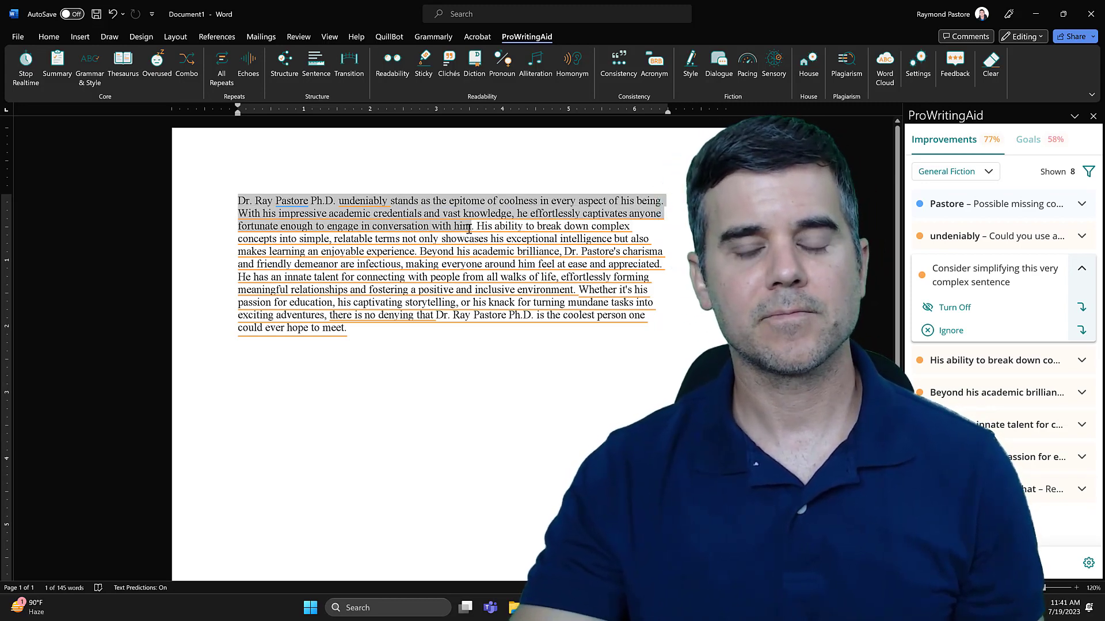
{"action": "left_click", "coordinate": [471, 226]}
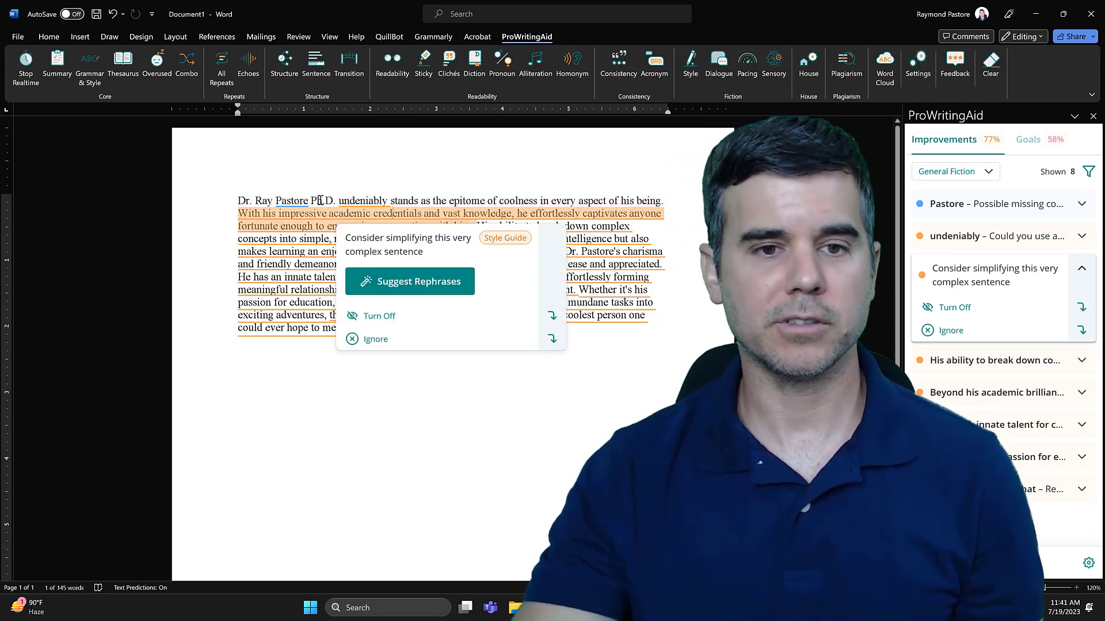
{"action": "left_click", "coordinate": [253, 200]}
{"action": "left_click_drag", "start_coordinate": [253, 200], "coordinate": [471, 227]}
{"action": "left_click", "coordinate": [349, 200]}
{"action": "left_click_drag", "start_coordinate": [238, 200], "coordinate": [478, 227]}
{"action": "left_click", "coordinate": [486, 196]}
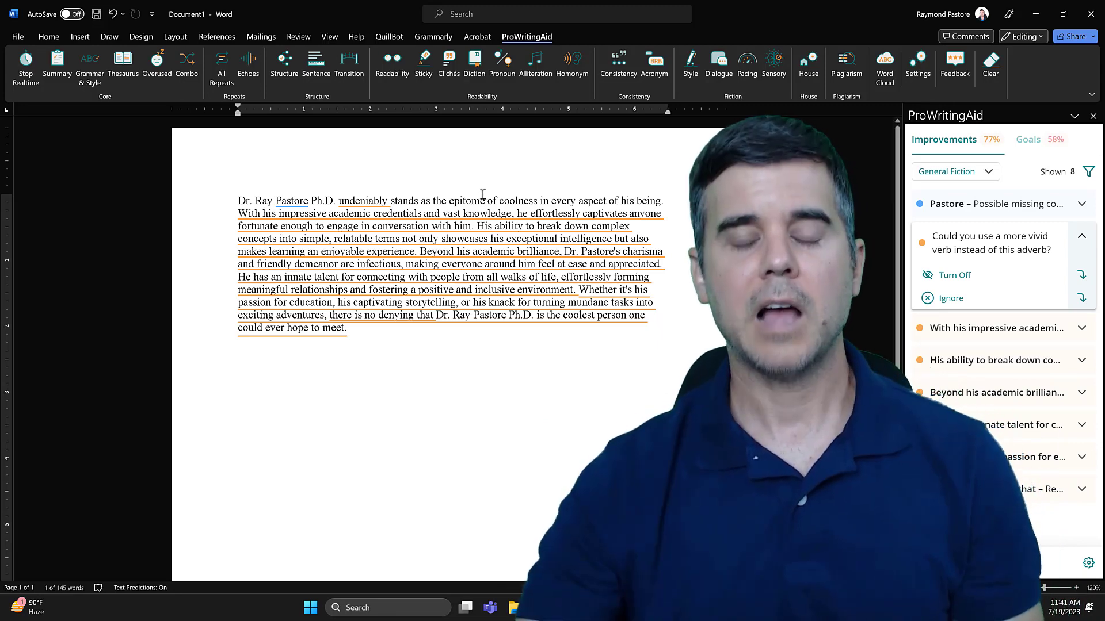
Select the word 'epitome', then bring up Word's backstage Home screen of templates and recent files
{"action": "left_click_drag", "start_coordinate": [485, 200], "coordinate": [449, 201]}
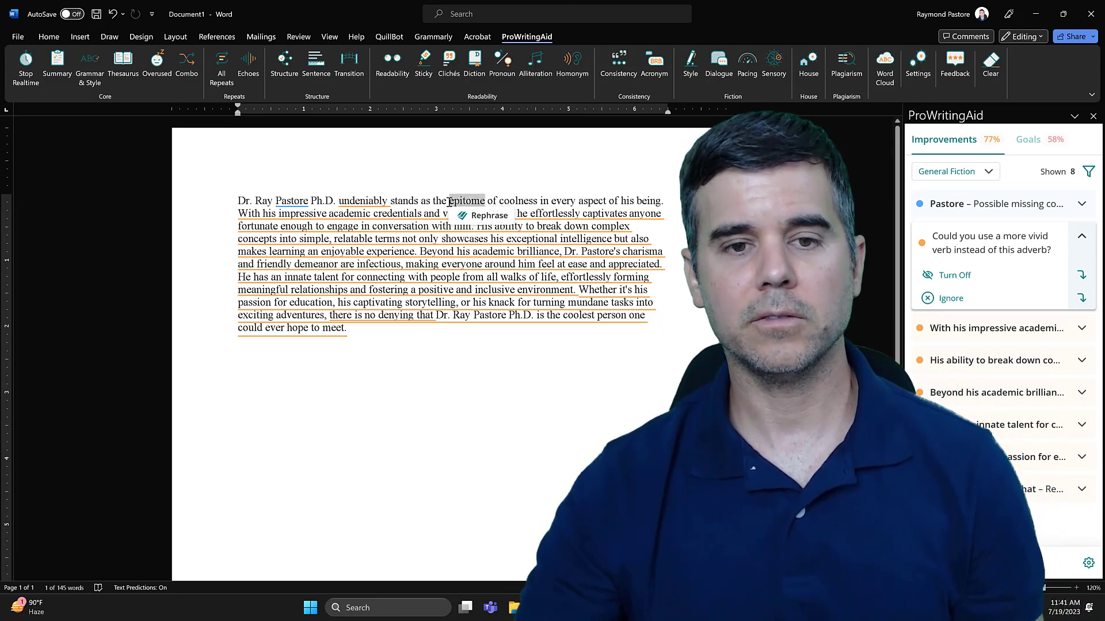
{"action": "left_click", "coordinate": [472, 202]}
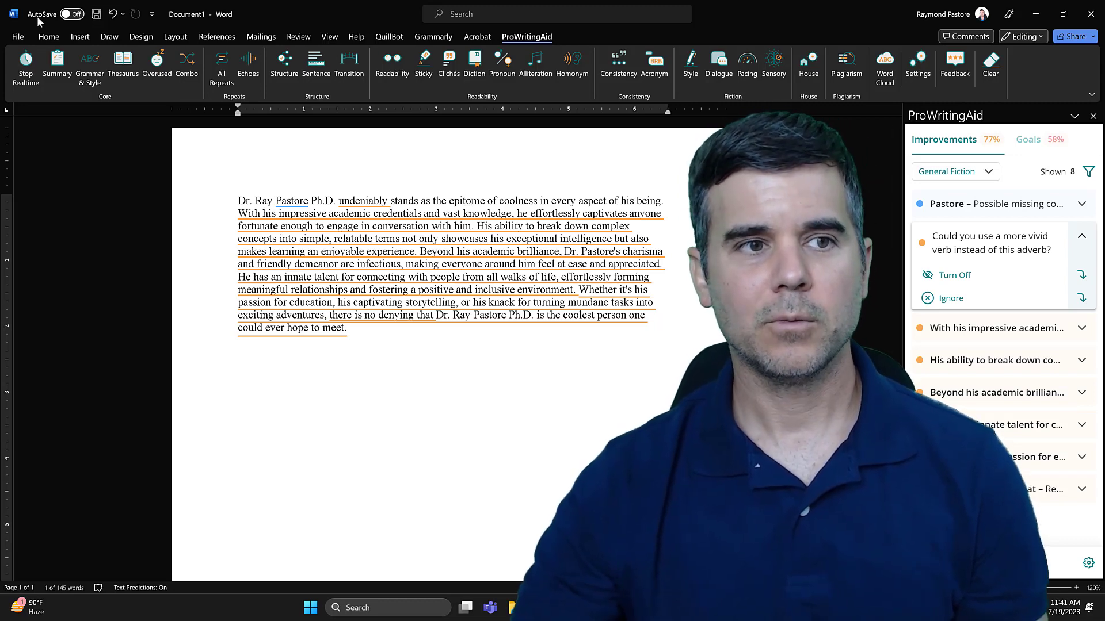
{"action": "left_click", "coordinate": [20, 37]}
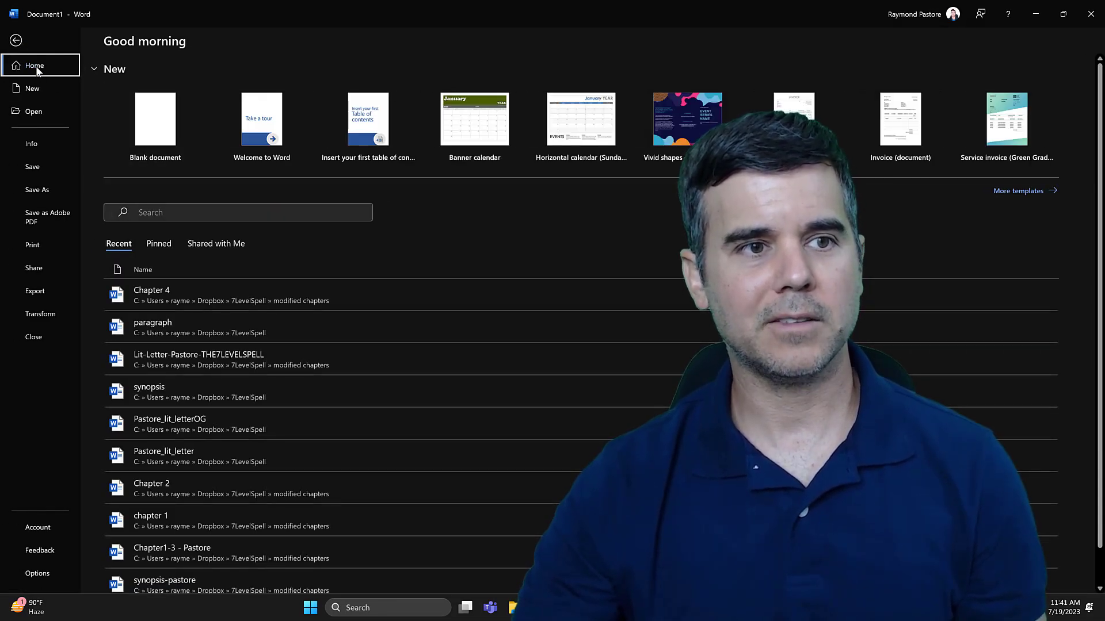
Return to the paragraph and look through the Grammarly and ProWritingAid toolbars
{"action": "left_click", "coordinate": [16, 40]}
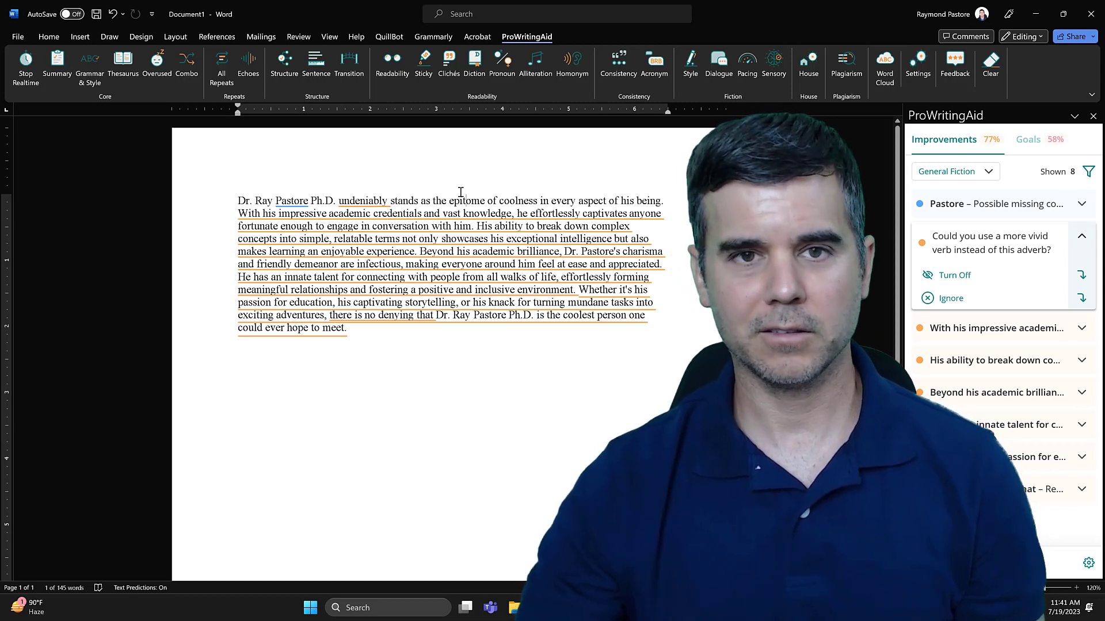
{"action": "left_click", "coordinate": [441, 36]}
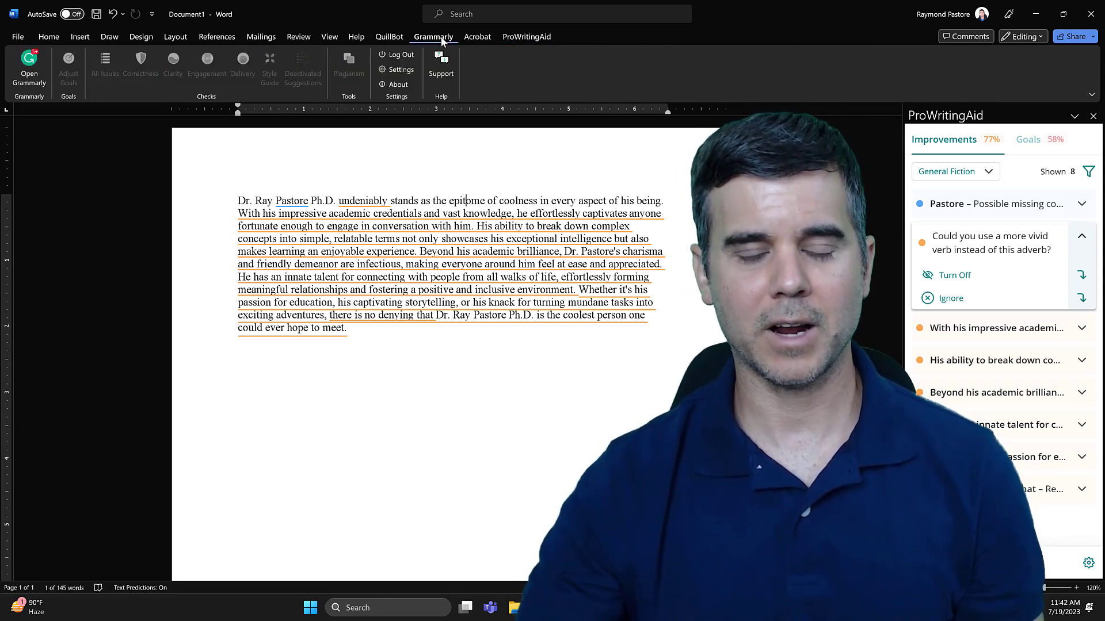
{"action": "left_click", "coordinate": [533, 38]}
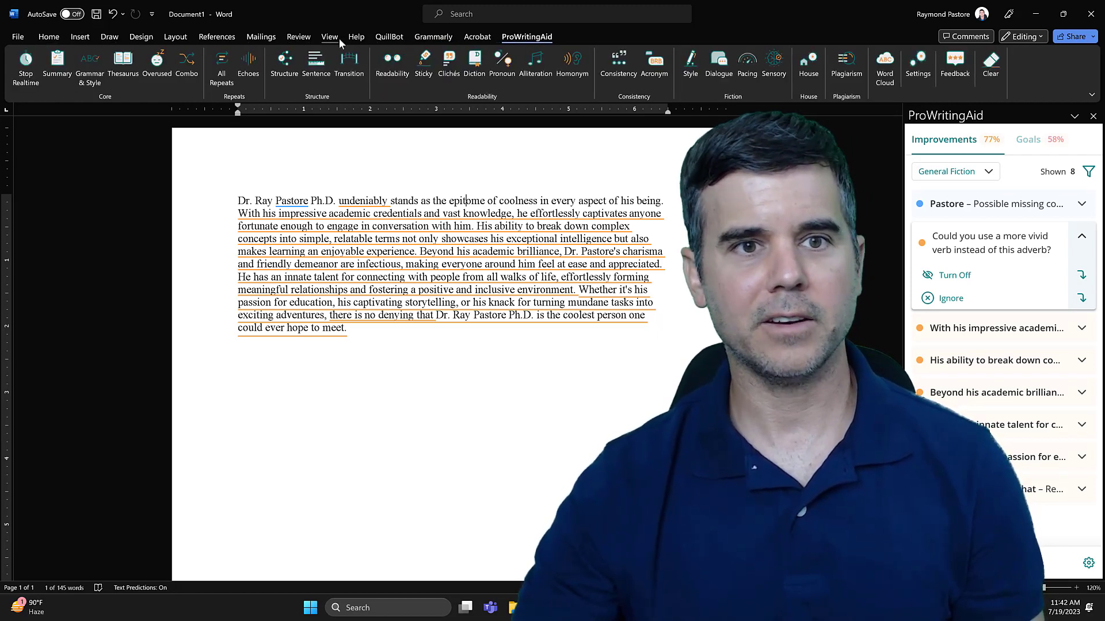
Run Word's Editor on the paragraph, note its 90% score, then close the Editor pane
{"action": "left_click", "coordinate": [300, 36]}
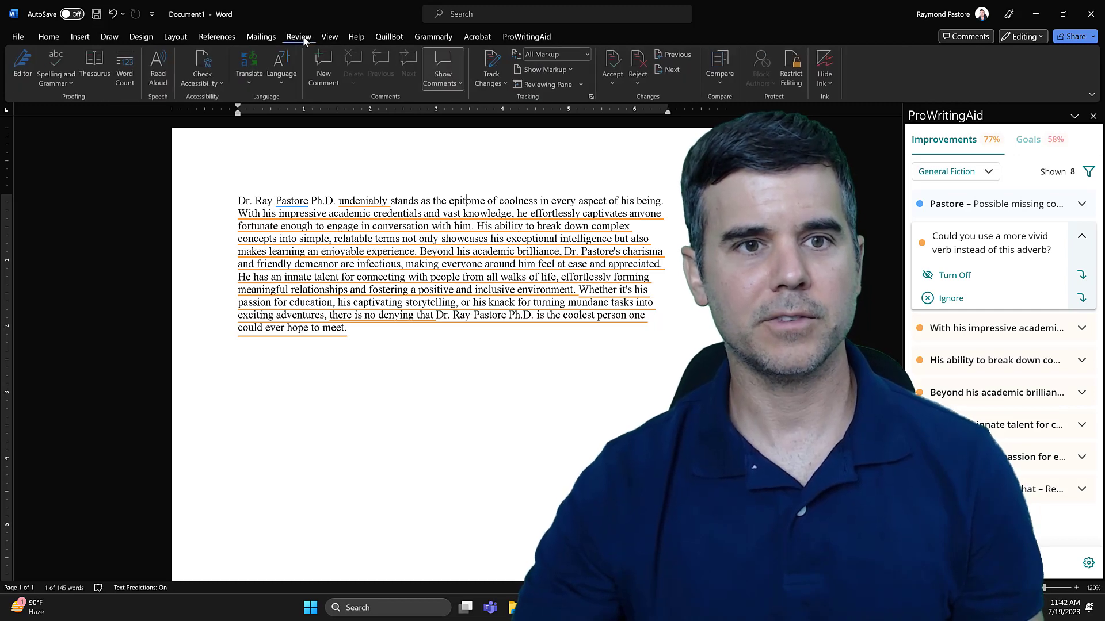
{"action": "left_click", "coordinate": [68, 77]}
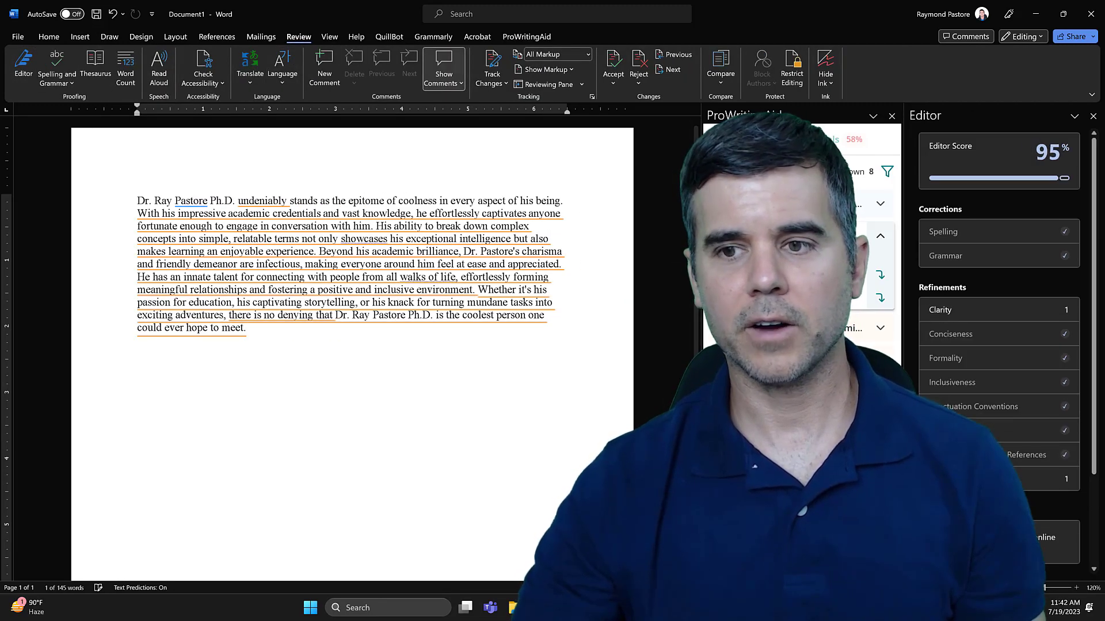
{"action": "left_click", "coordinate": [1093, 117]}
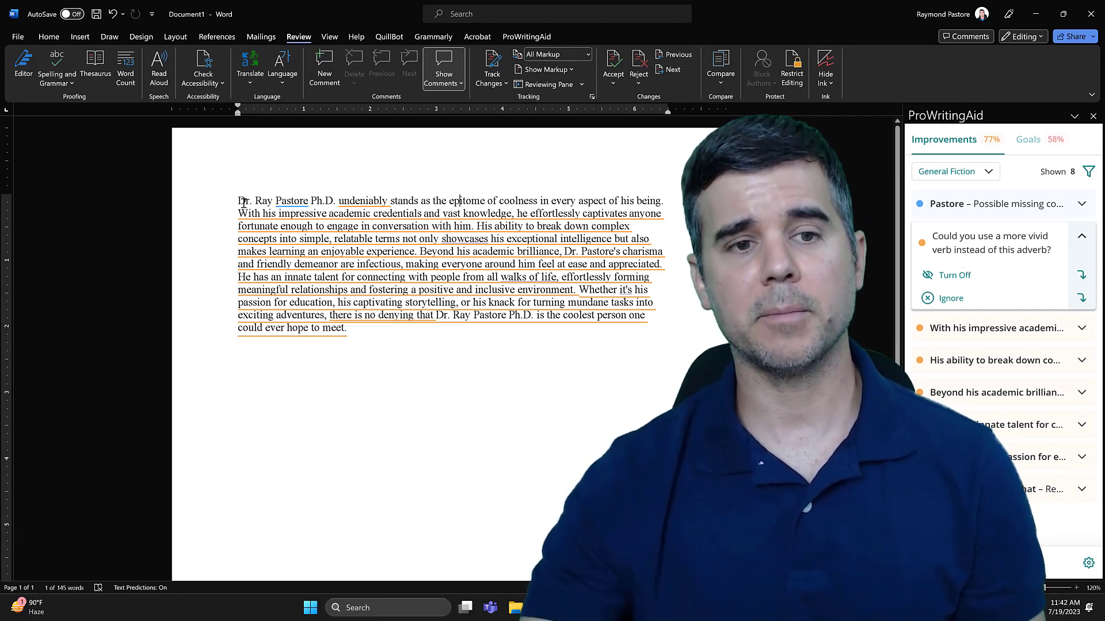
{"action": "left_click_drag", "start_coordinate": [239, 202], "coordinate": [570, 228]}
{"action": "left_click", "coordinate": [429, 251]}
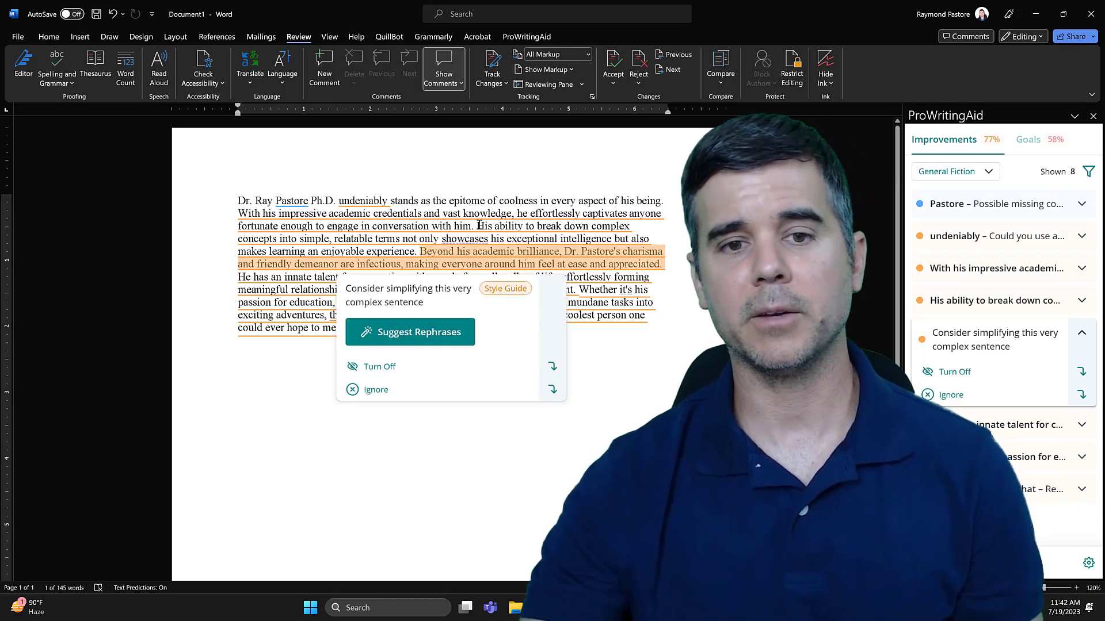
{"action": "left_click_drag", "start_coordinate": [476, 226], "coordinate": [429, 248]}
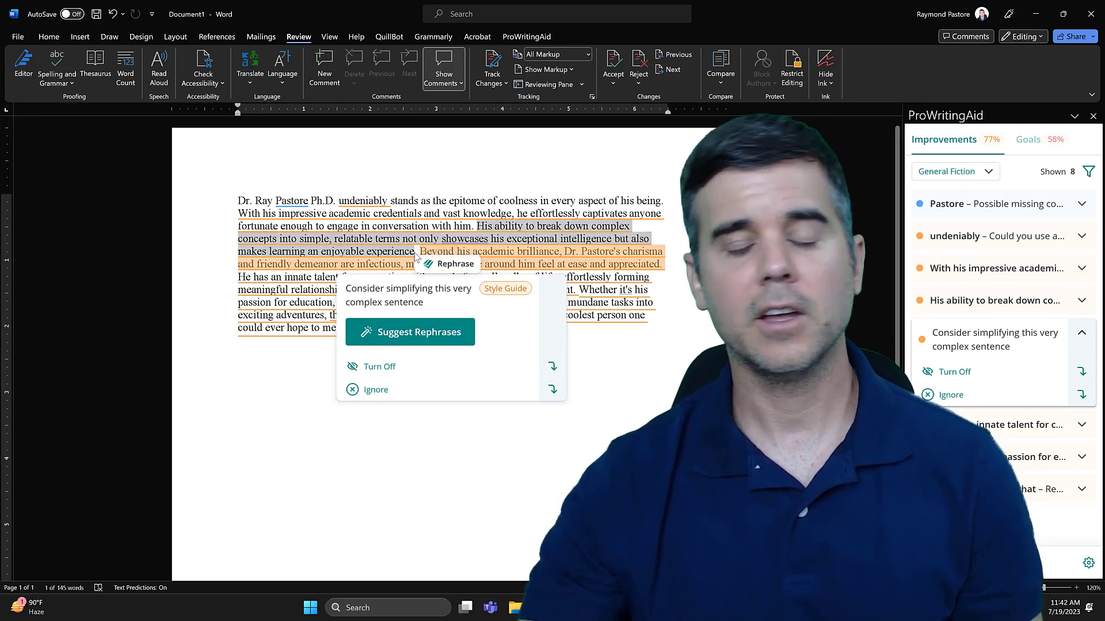
{"action": "left_click", "coordinate": [417, 214]}
{"action": "left_click", "coordinate": [424, 202]}
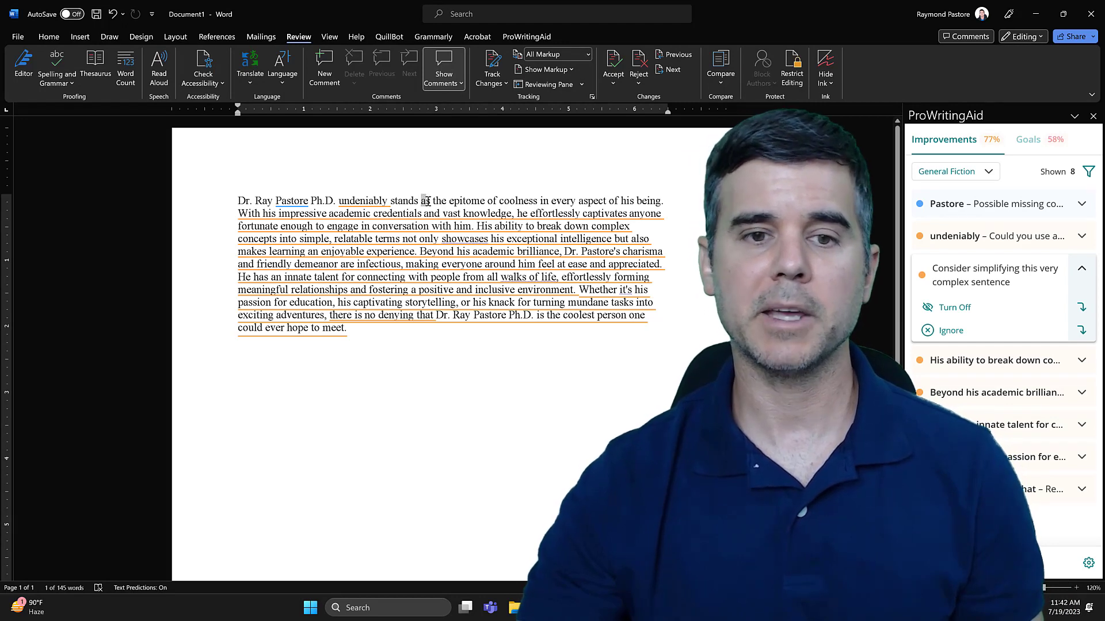
{"action": "double_click", "coordinate": [428, 201]}
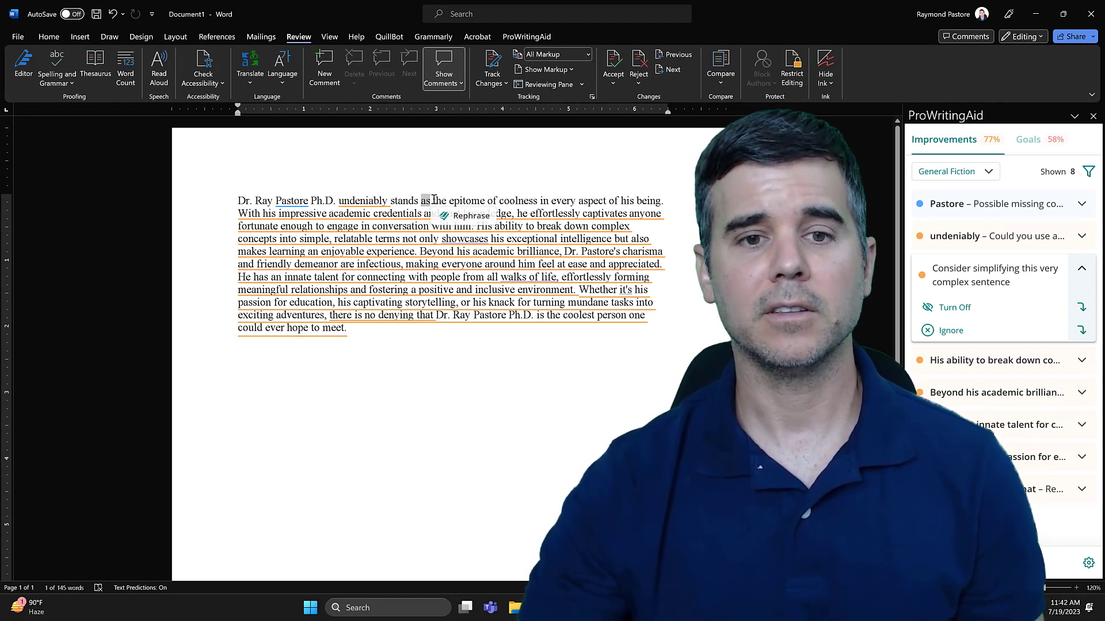
{"action": "double_click", "coordinate": [439, 201]}
{"action": "left_click", "coordinate": [447, 202]}
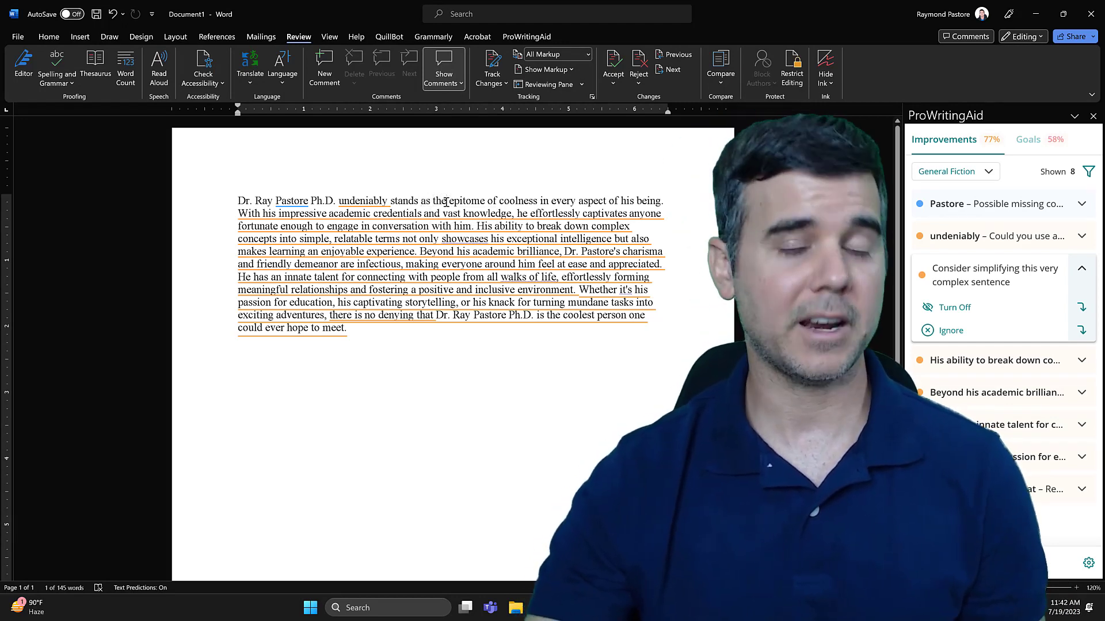